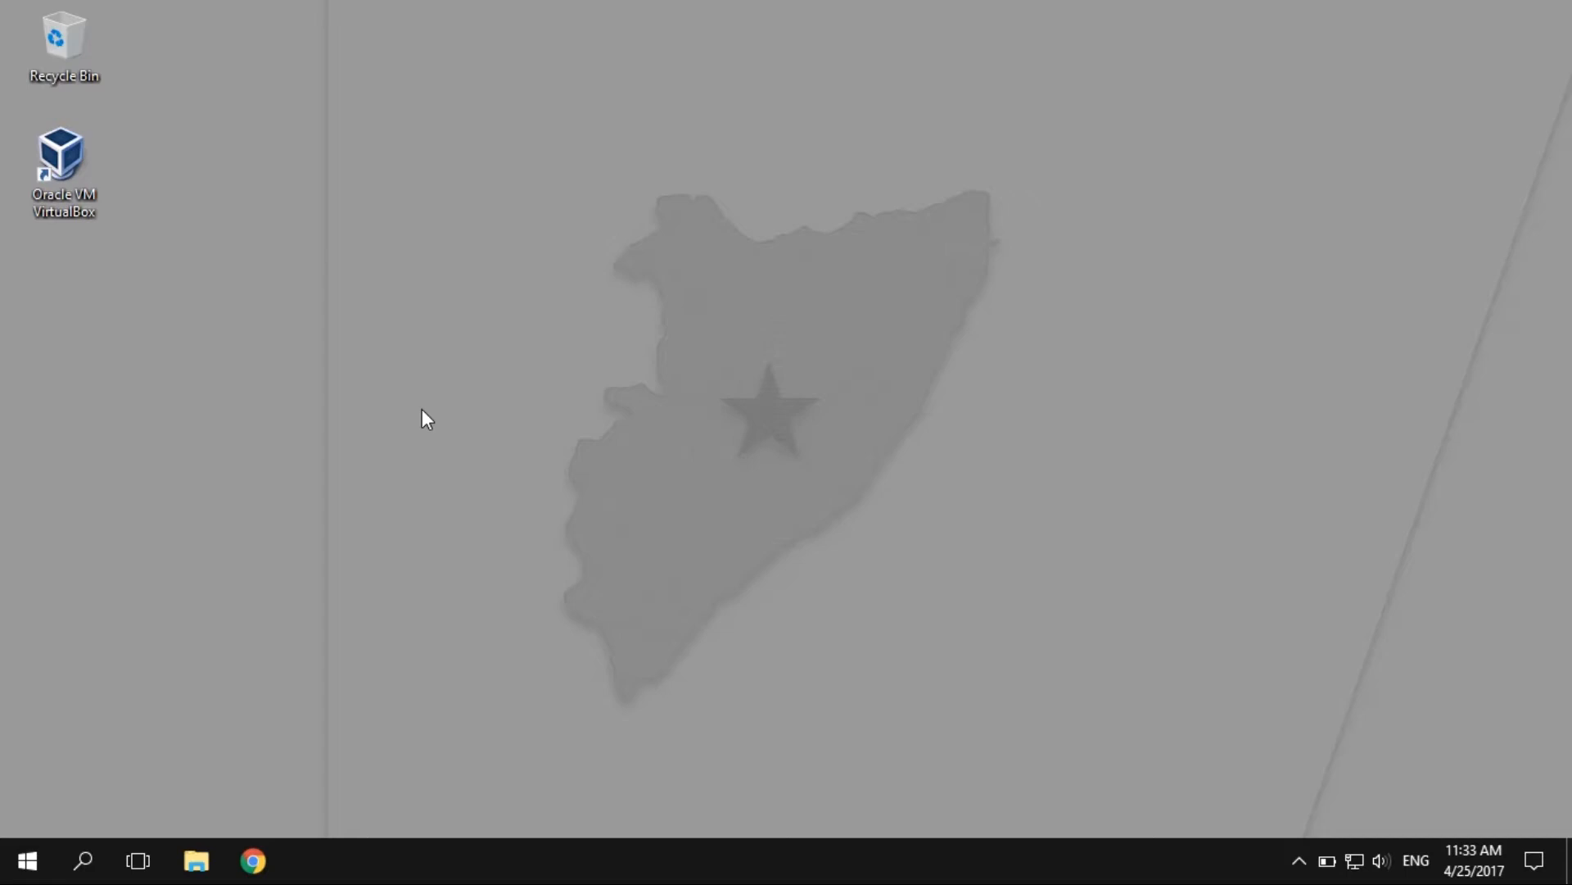
Step: Launch Google Chrome from the taskbar to a blank new tab
left_click(254, 861)
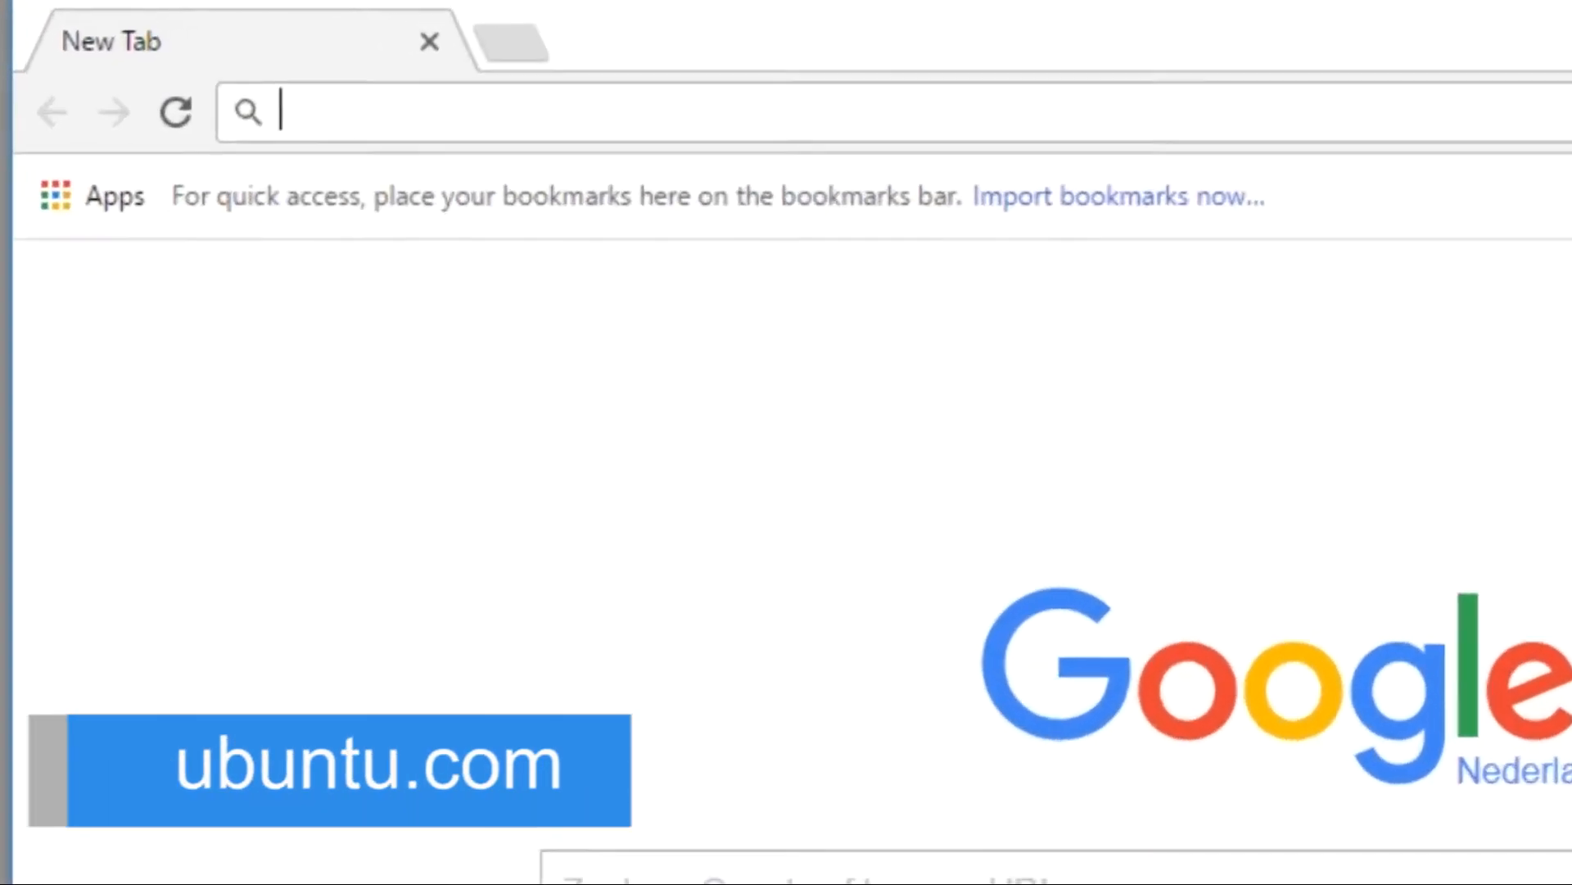
Step: Load ubuntu.com and reveal the site's Downloads menu
type("ubuntu.com")
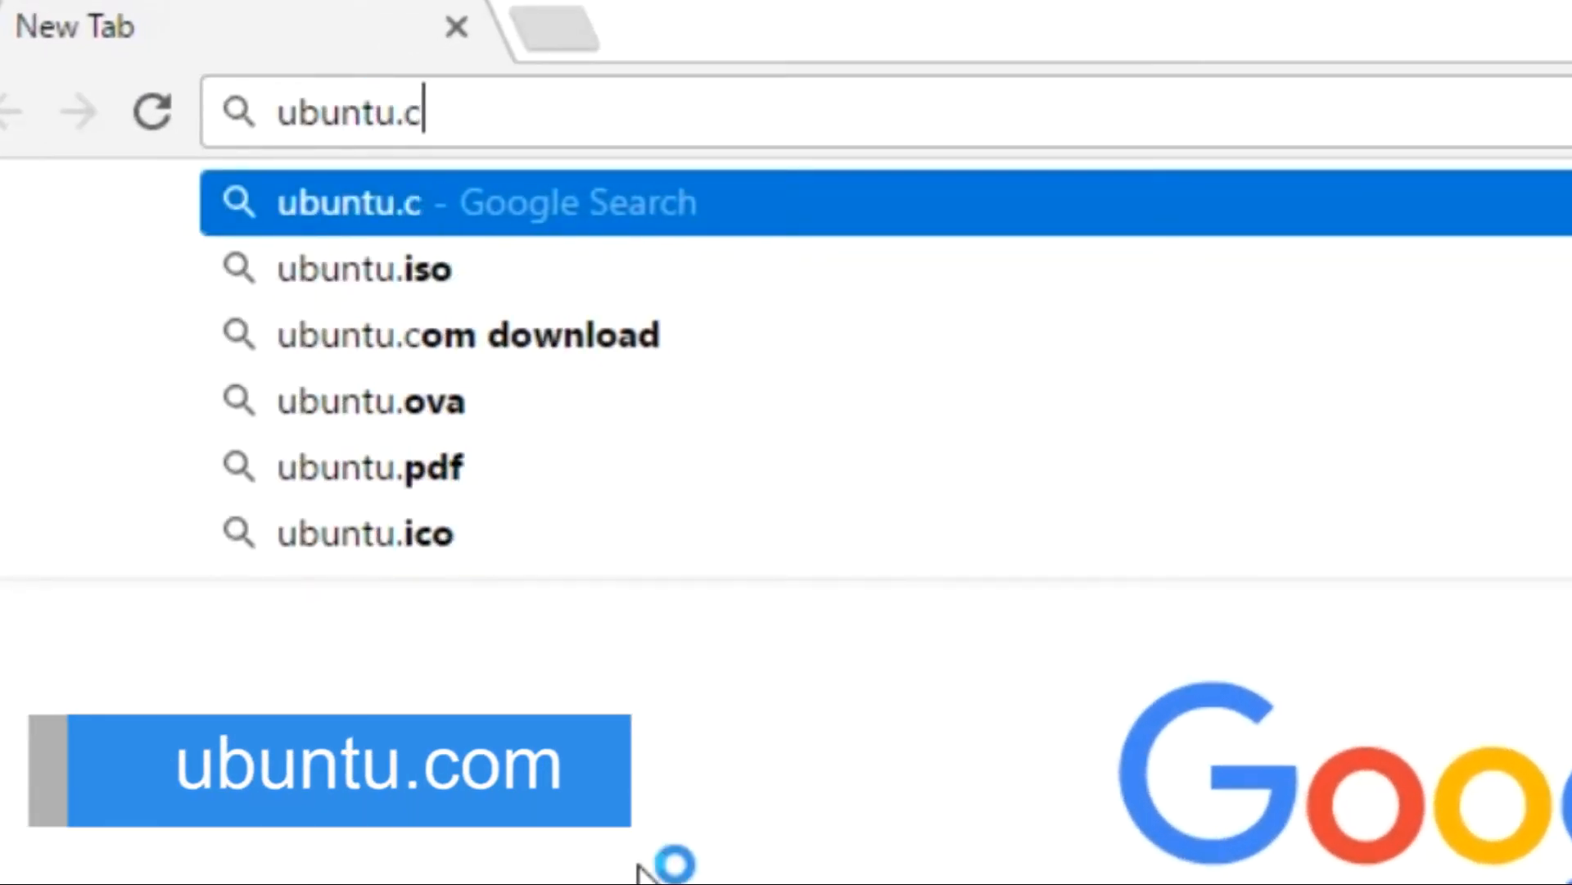
key("Return")
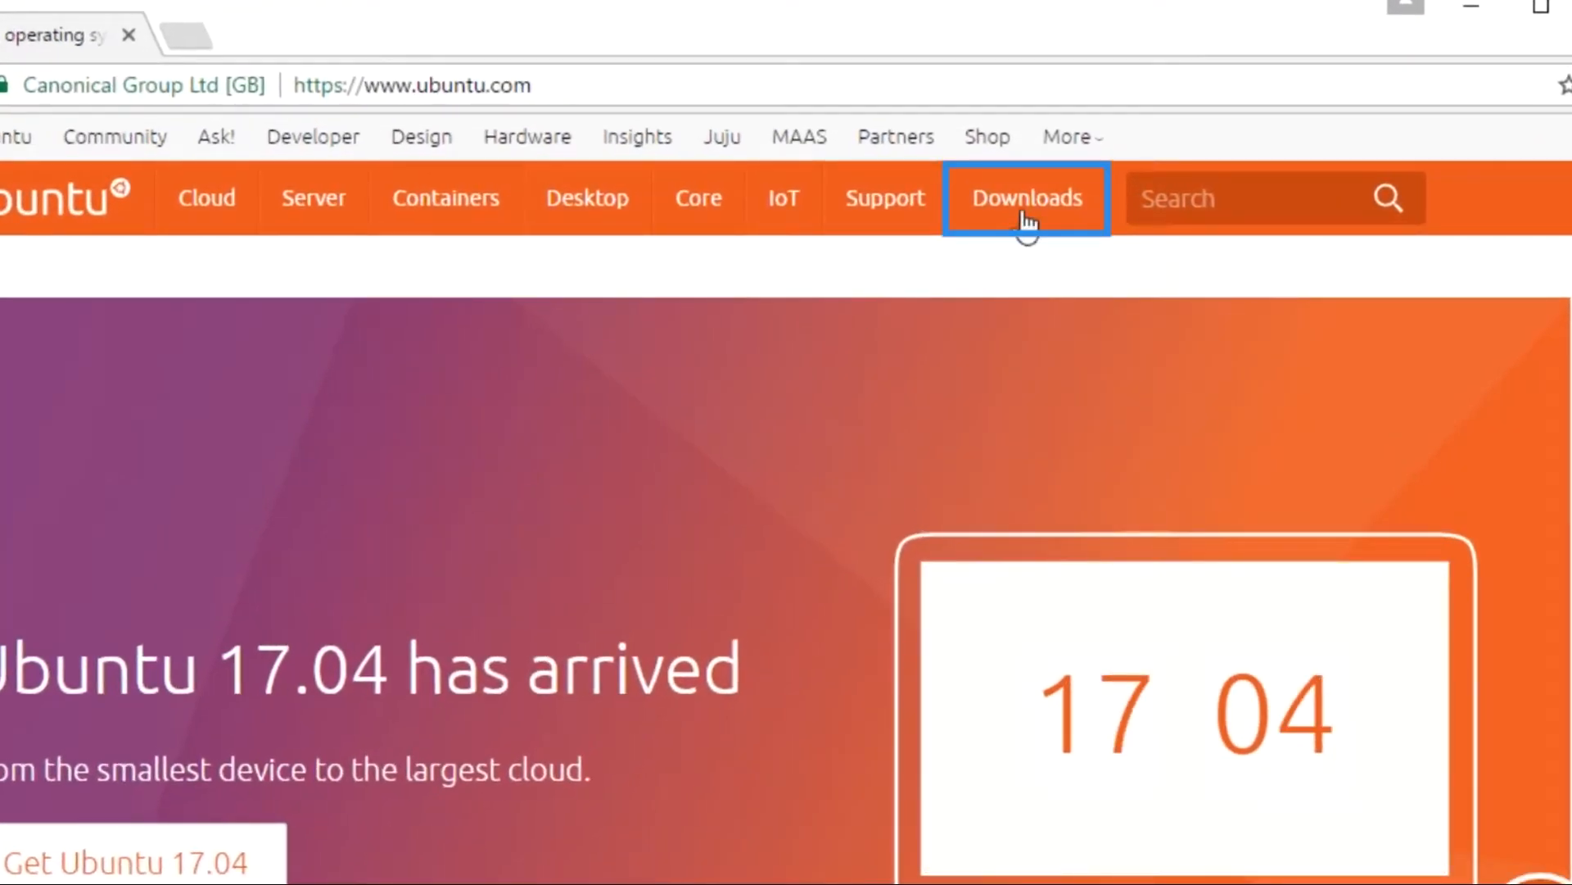
mouse_move(1033, 214)
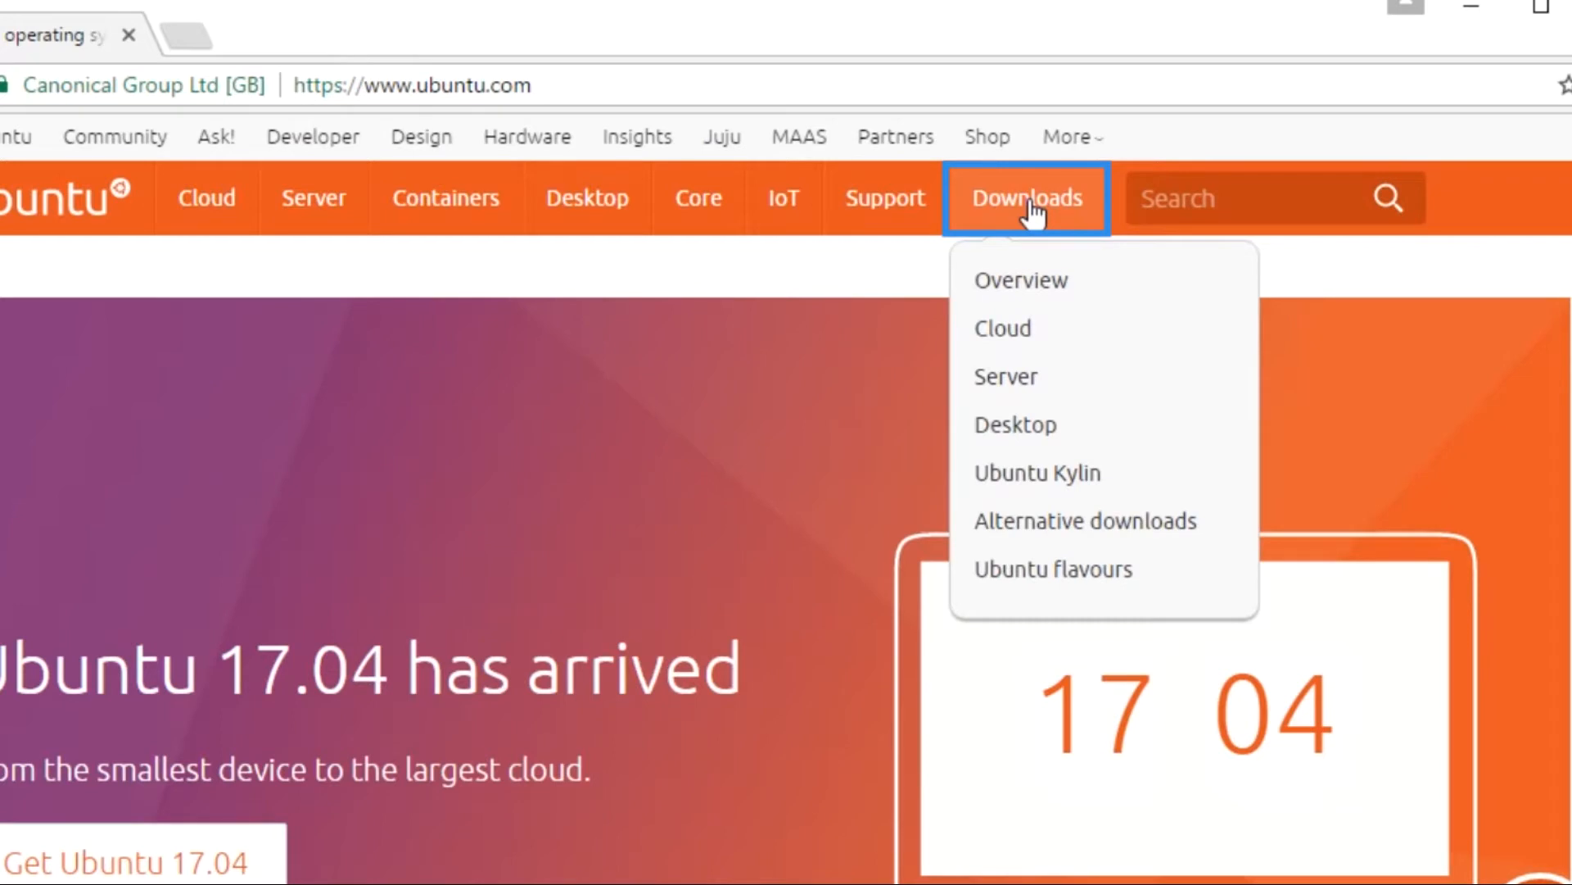
Step: Download the Ubuntu 16.04.2 LTS desktop ISO, skipping the contribution prompt
left_click(1003, 428)
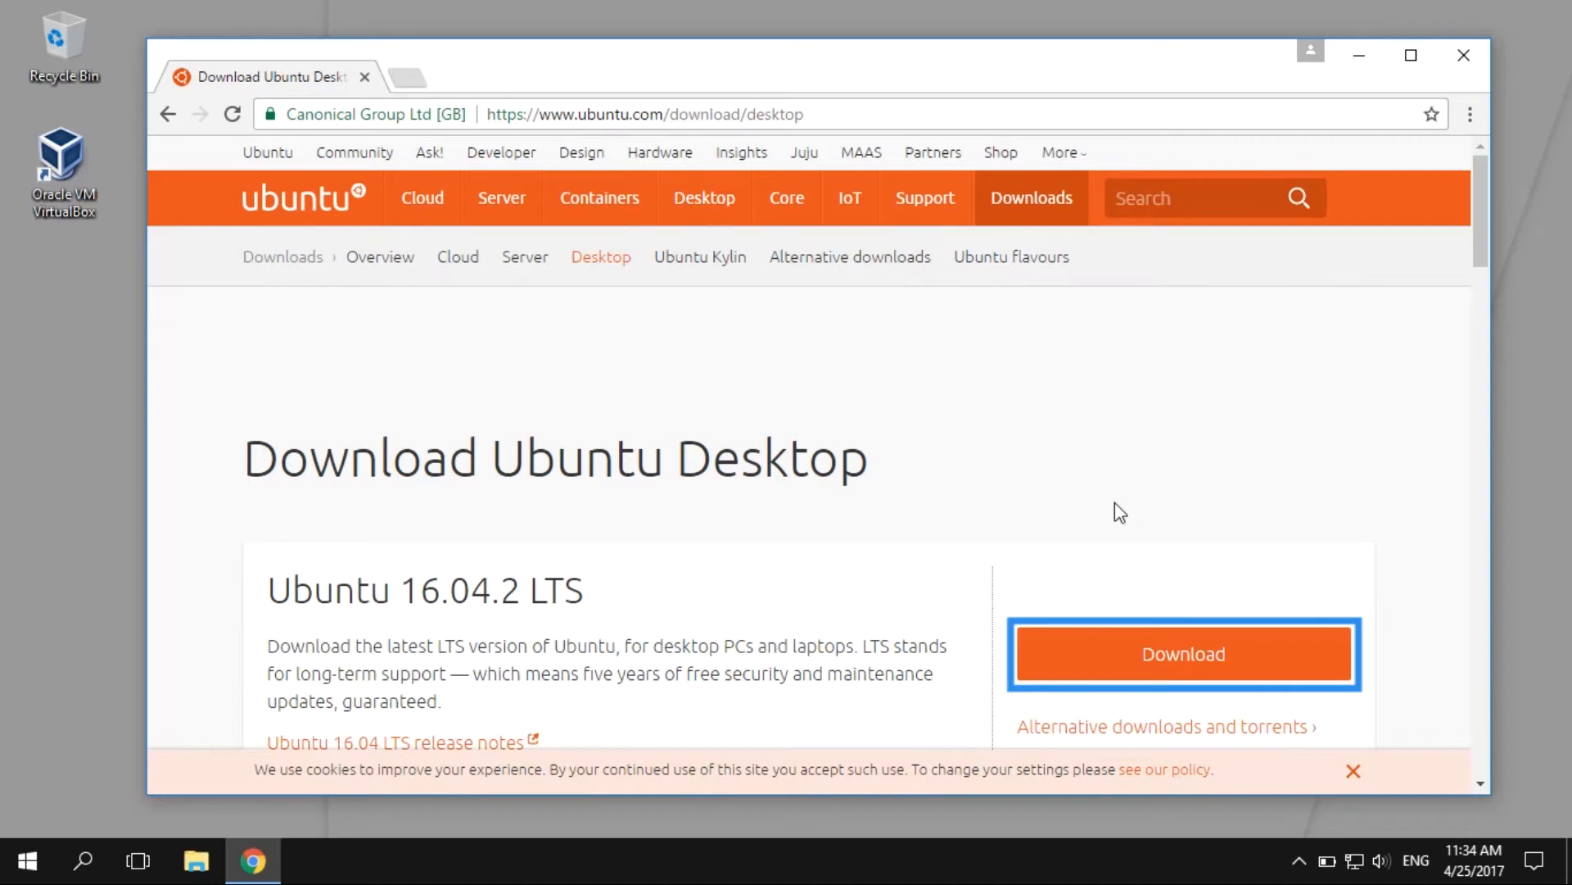
left_click(1158, 649)
left_click_drag(1483, 224, 1442, 536)
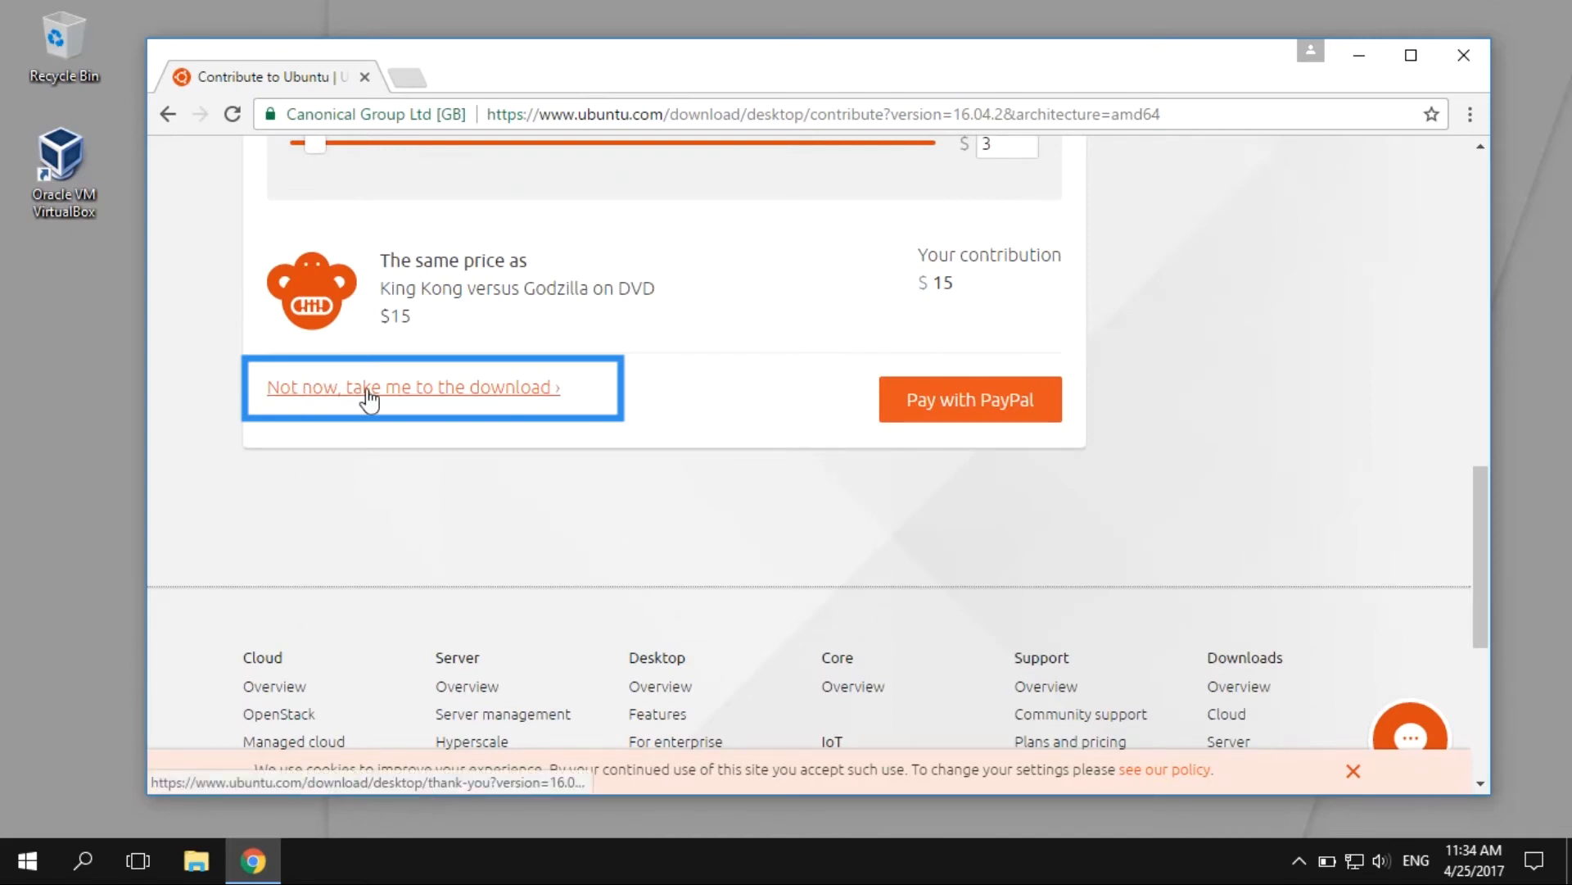
left_click(411, 390)
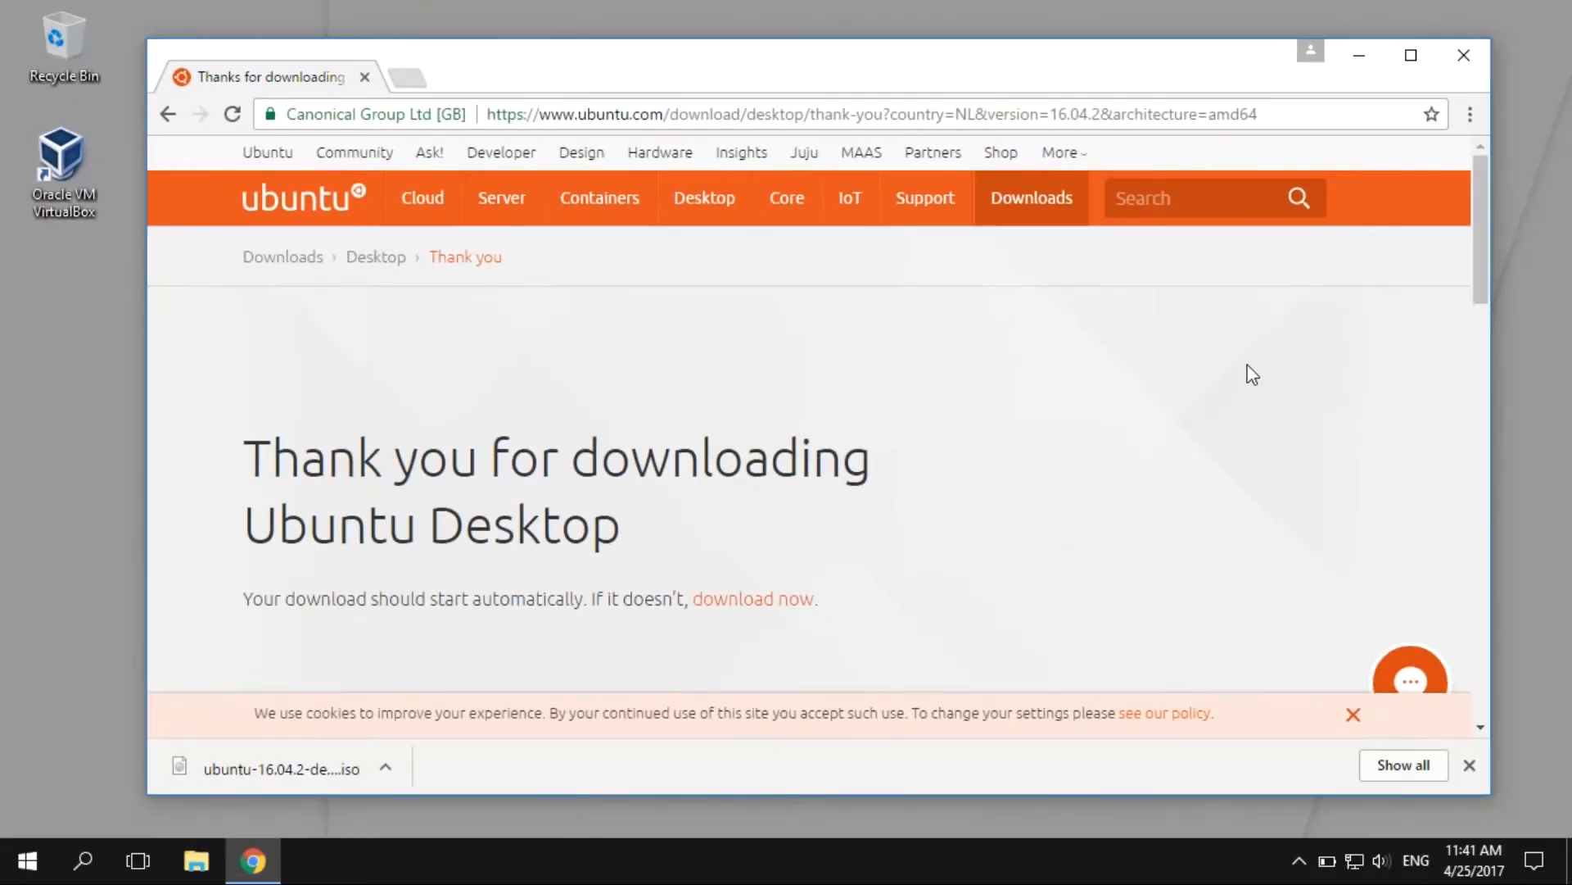
Step: Close Chrome, verify the ubuntu-16.04.2-desktop-amd64 ISO in Downloads, and launch VirtualBox Manager
left_click(1466, 58)
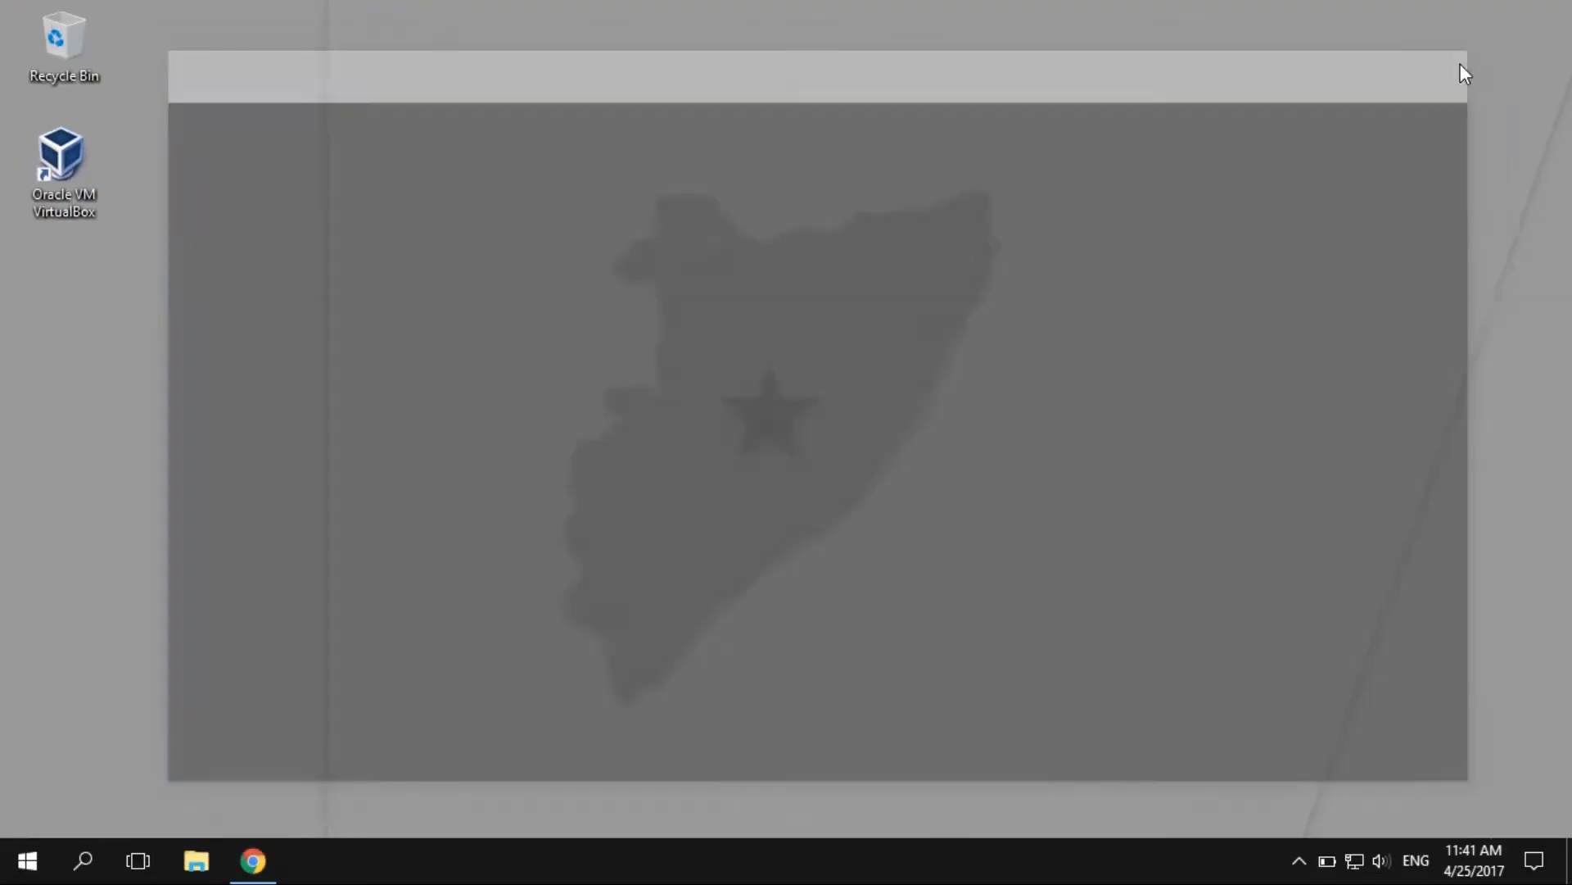
left_click(214, 850)
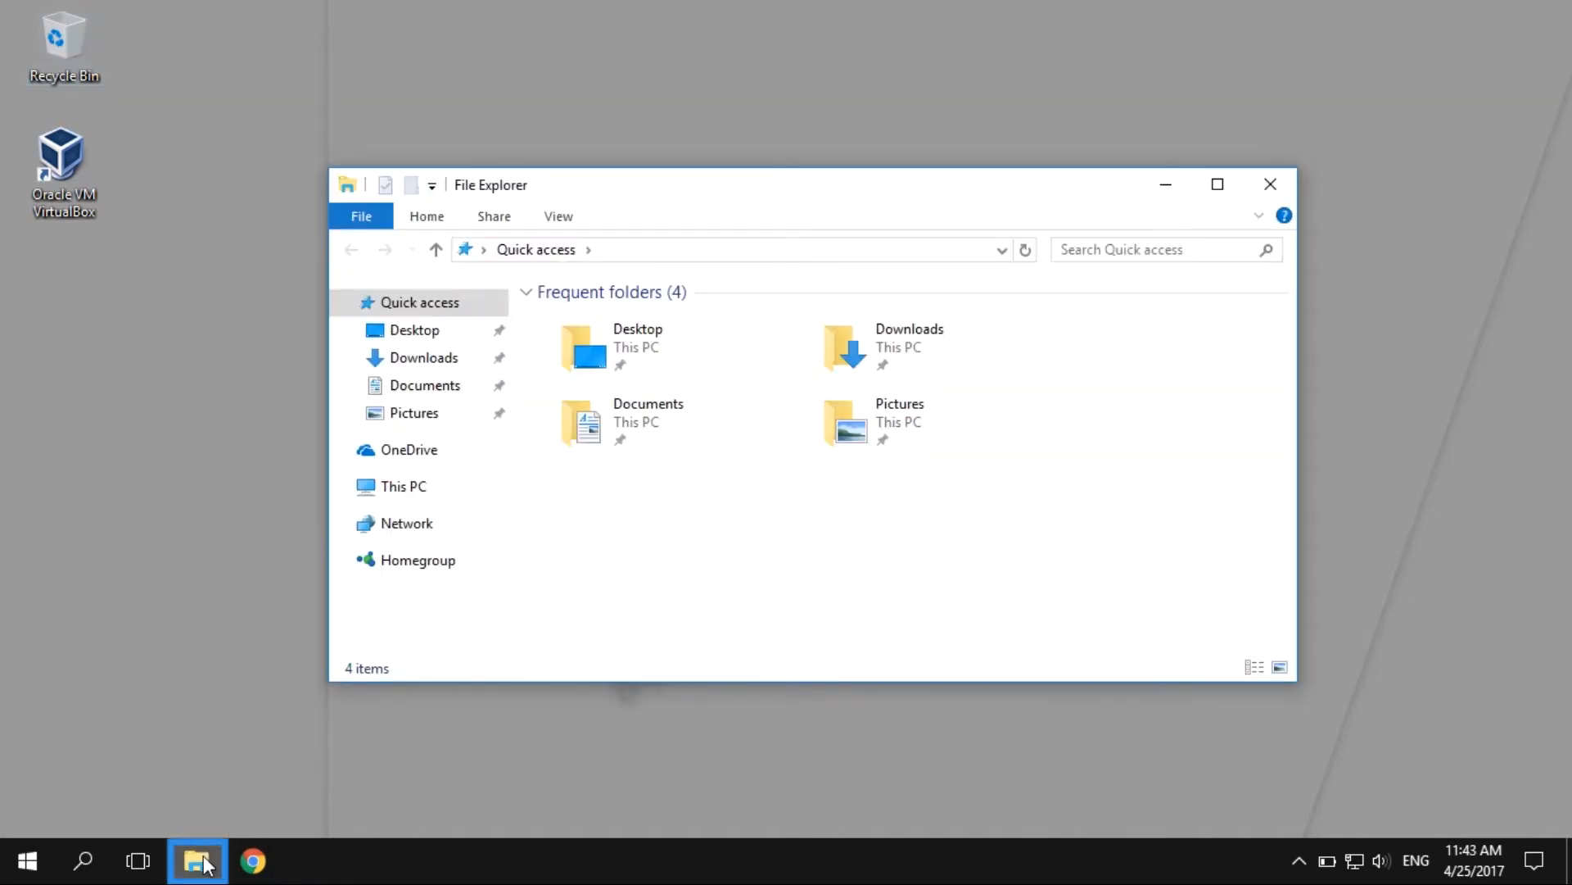
double_click(906, 352)
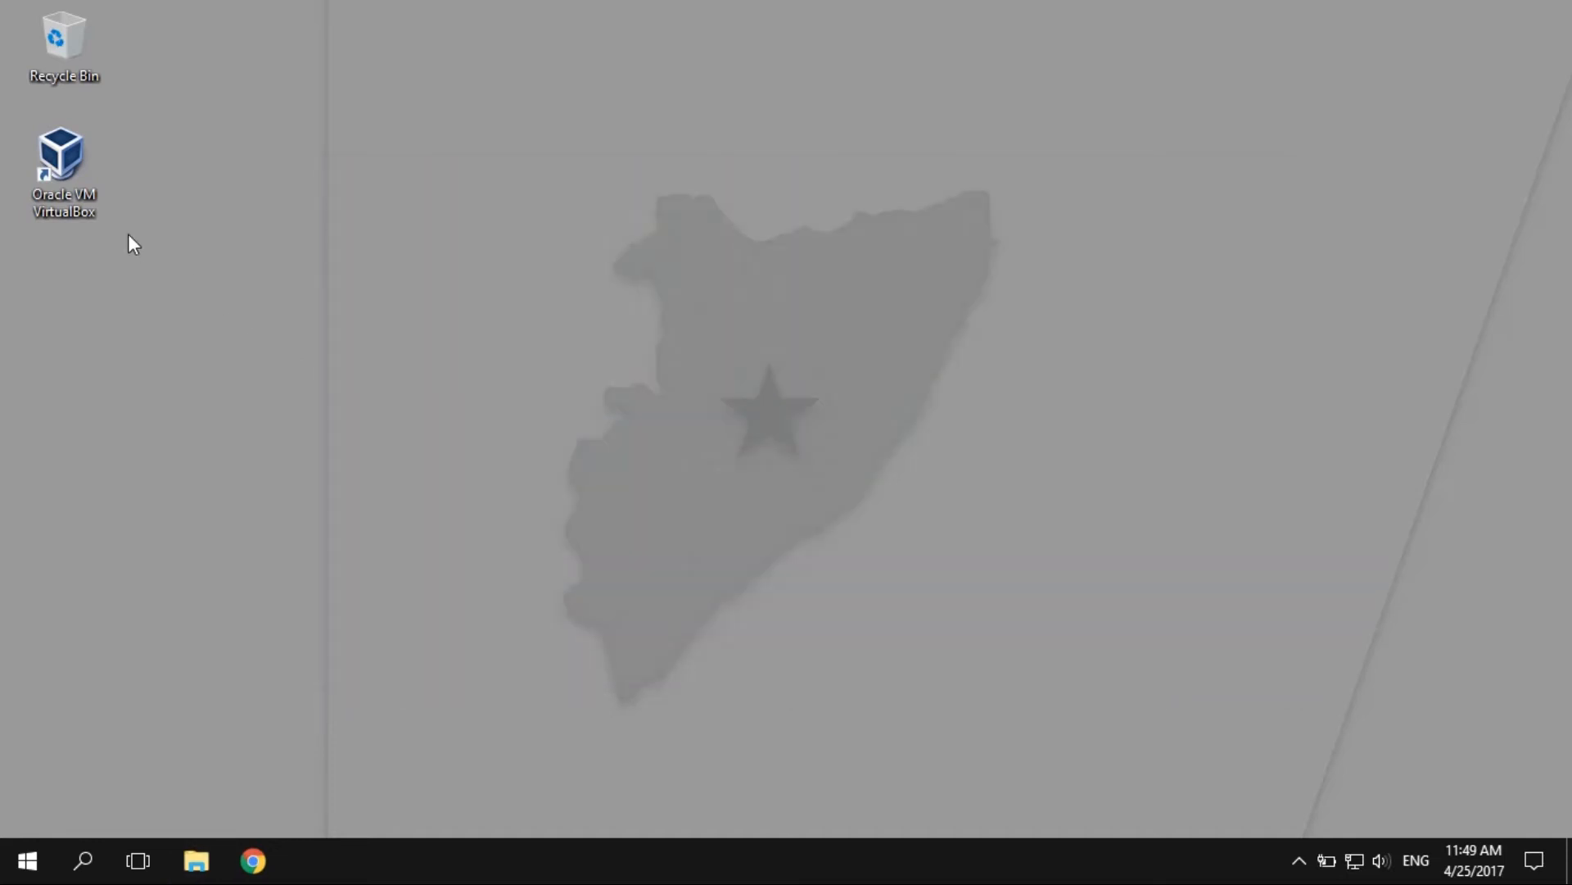
double_click(62, 169)
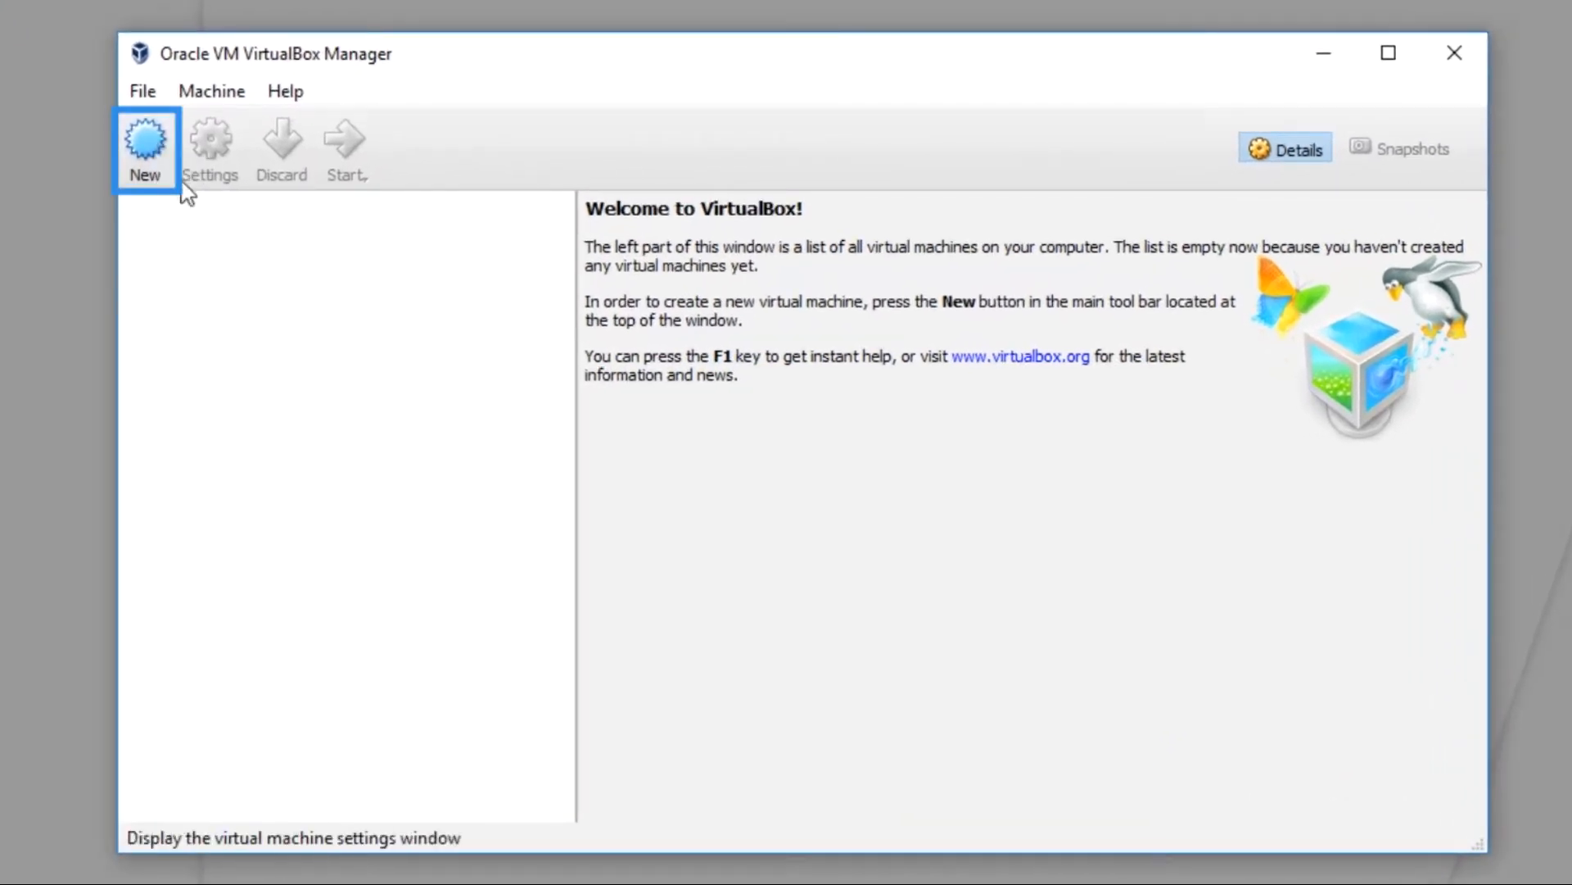
Step: Name the new machine Ubuntu 16.04 and give it 2048 MB of memory
left_click(154, 139)
type("Ubu")
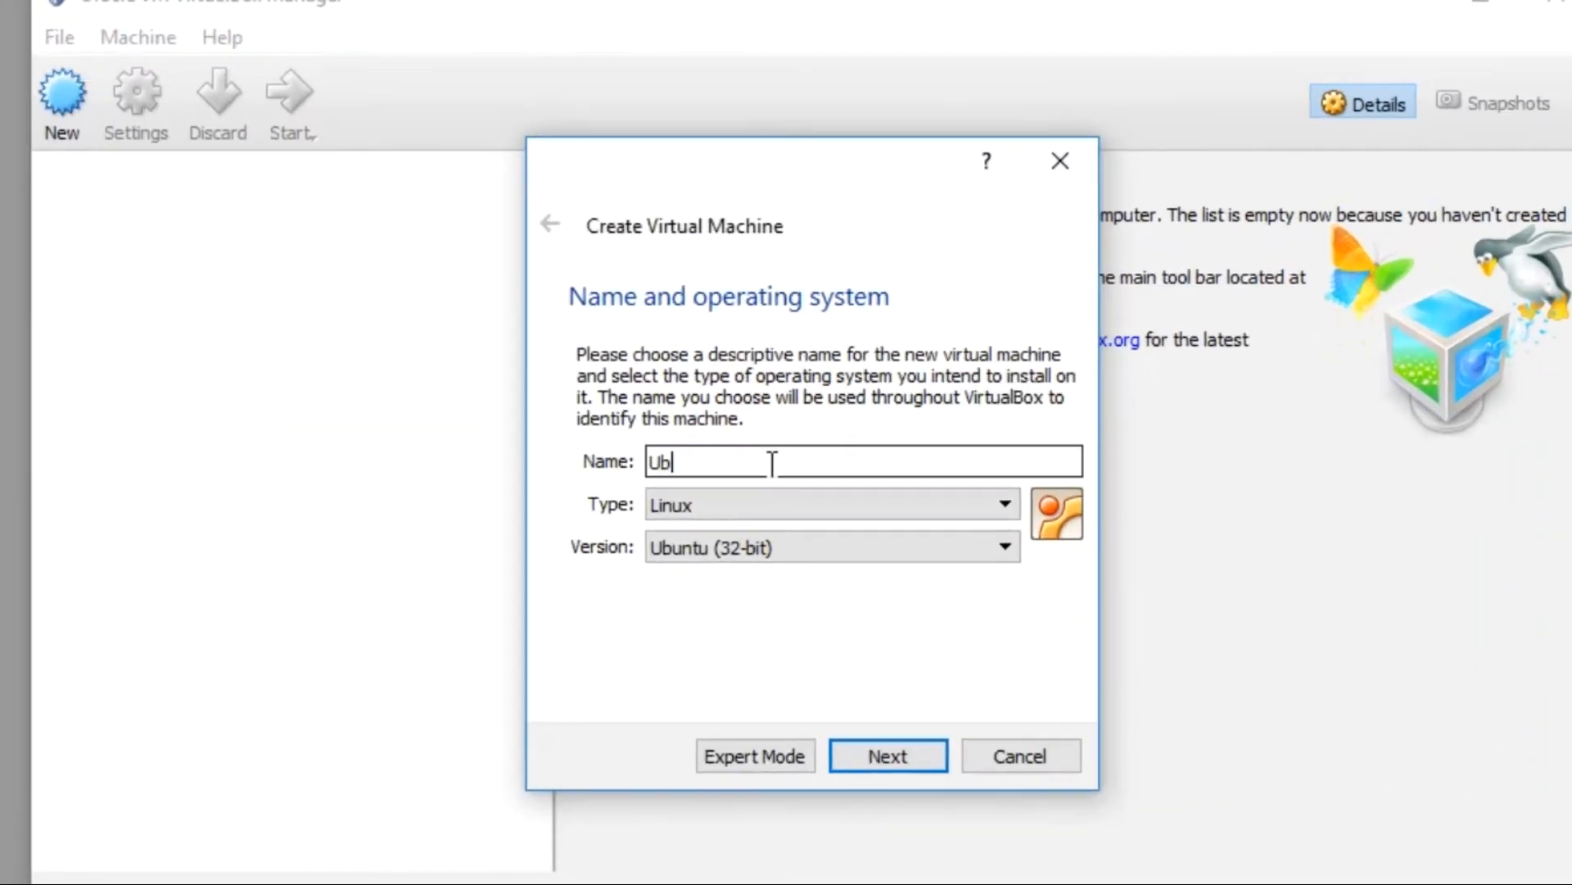
type("ntu ")
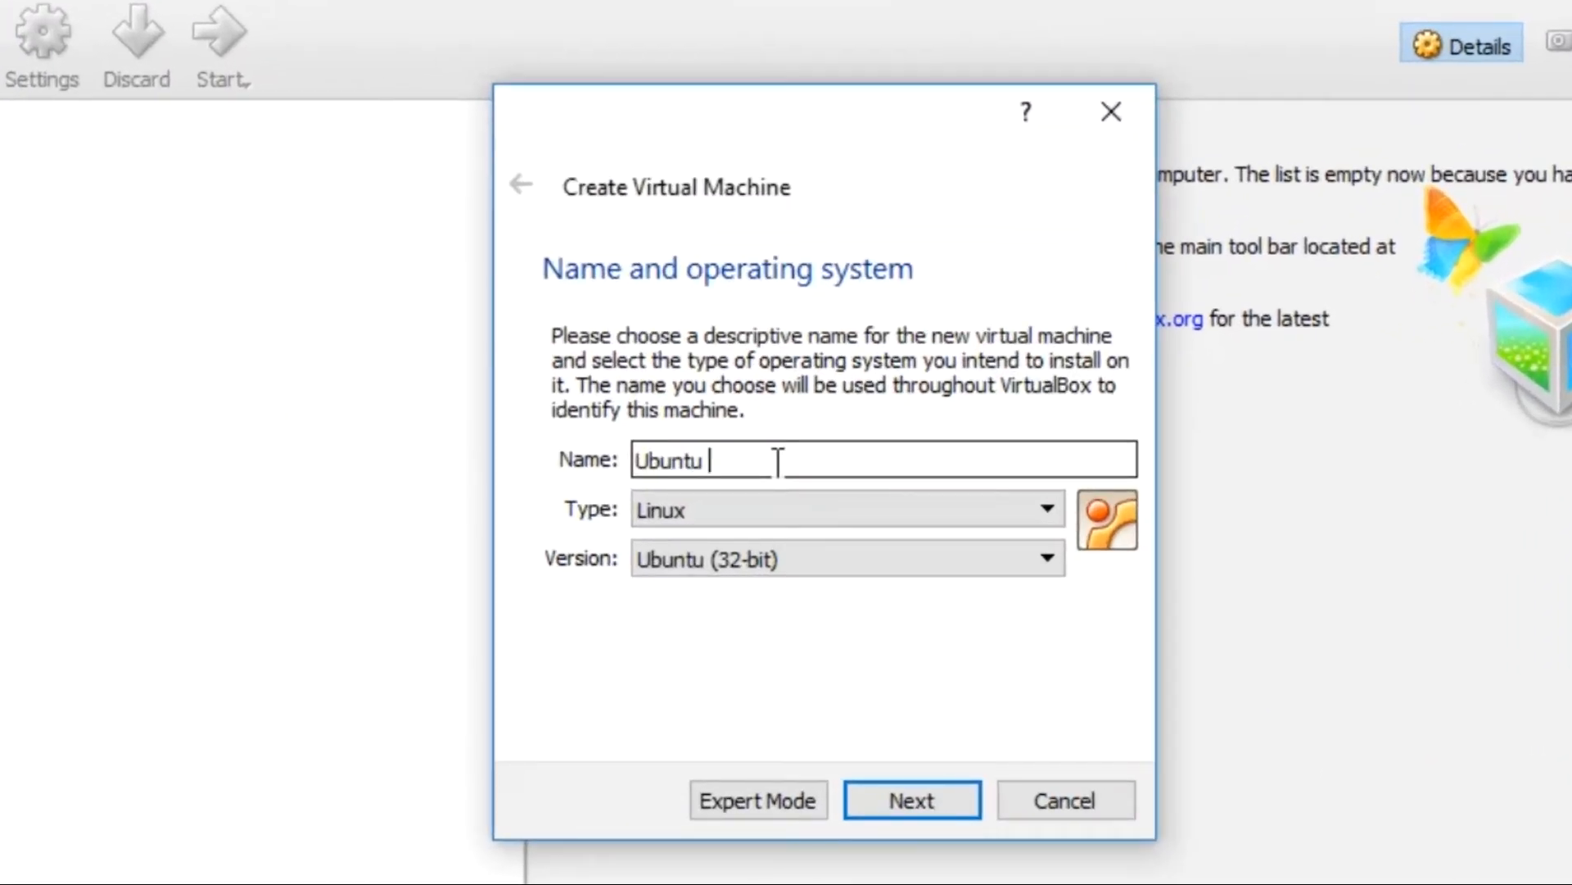
type("16.04")
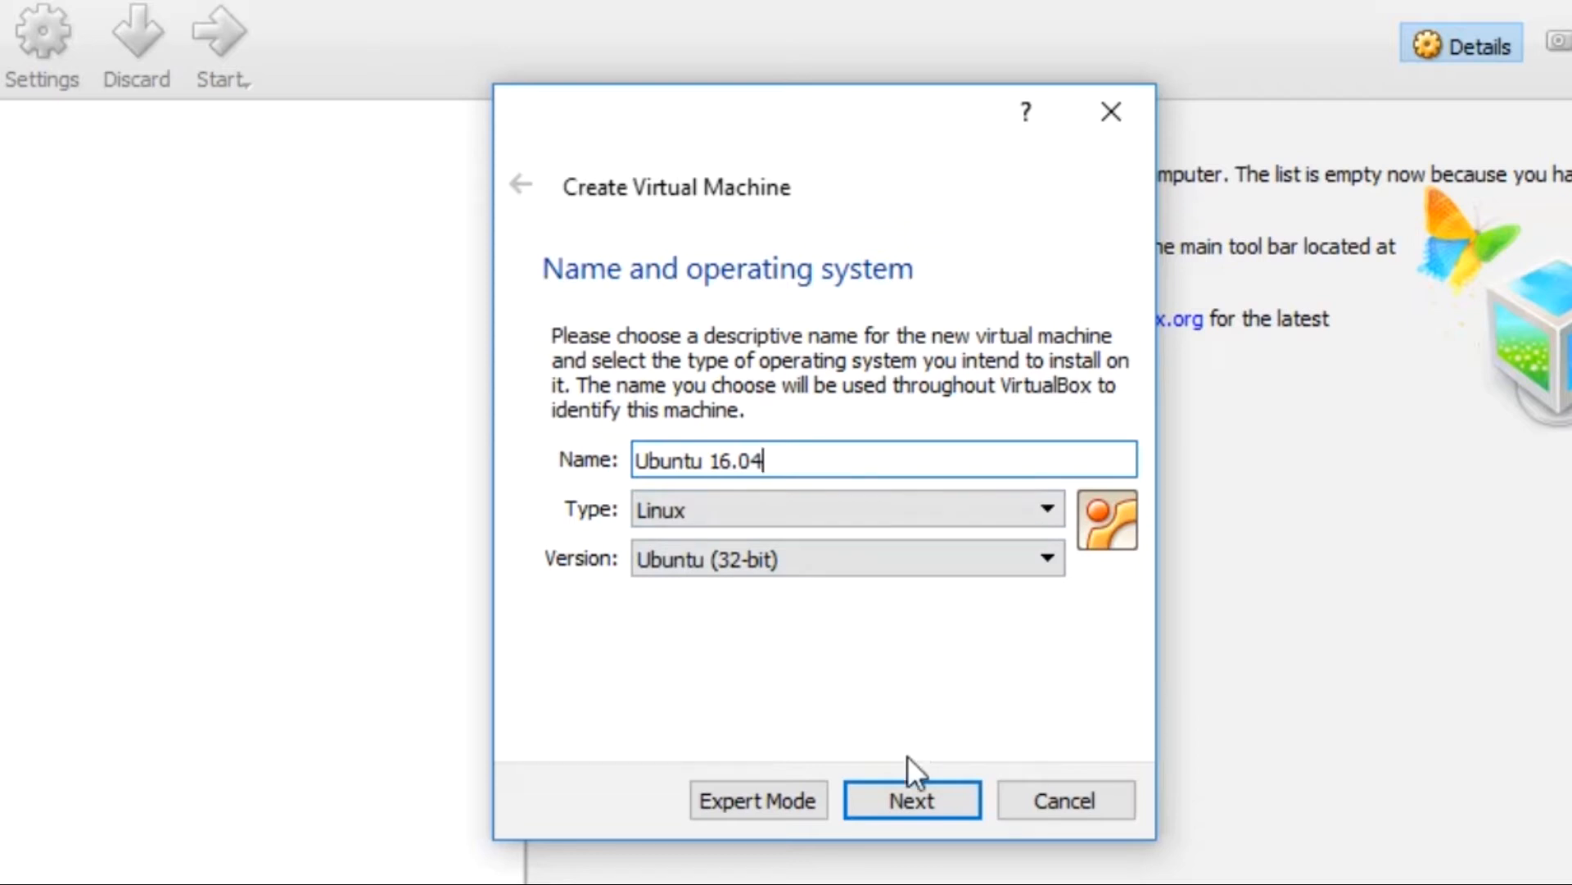
left_click(917, 798)
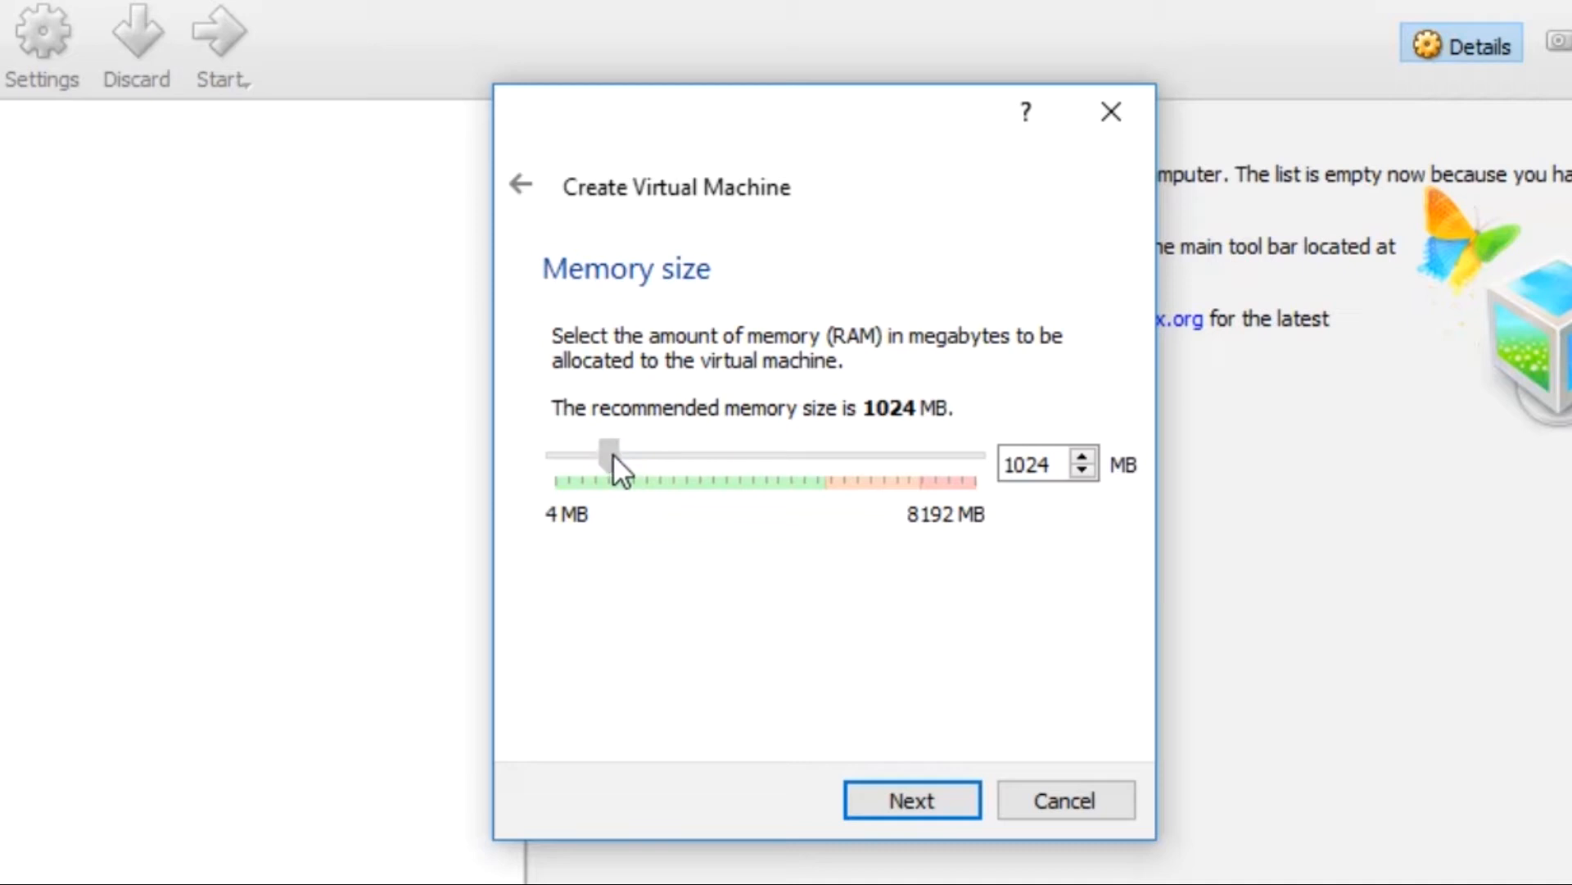
left_click_drag(616, 455, 725, 470)
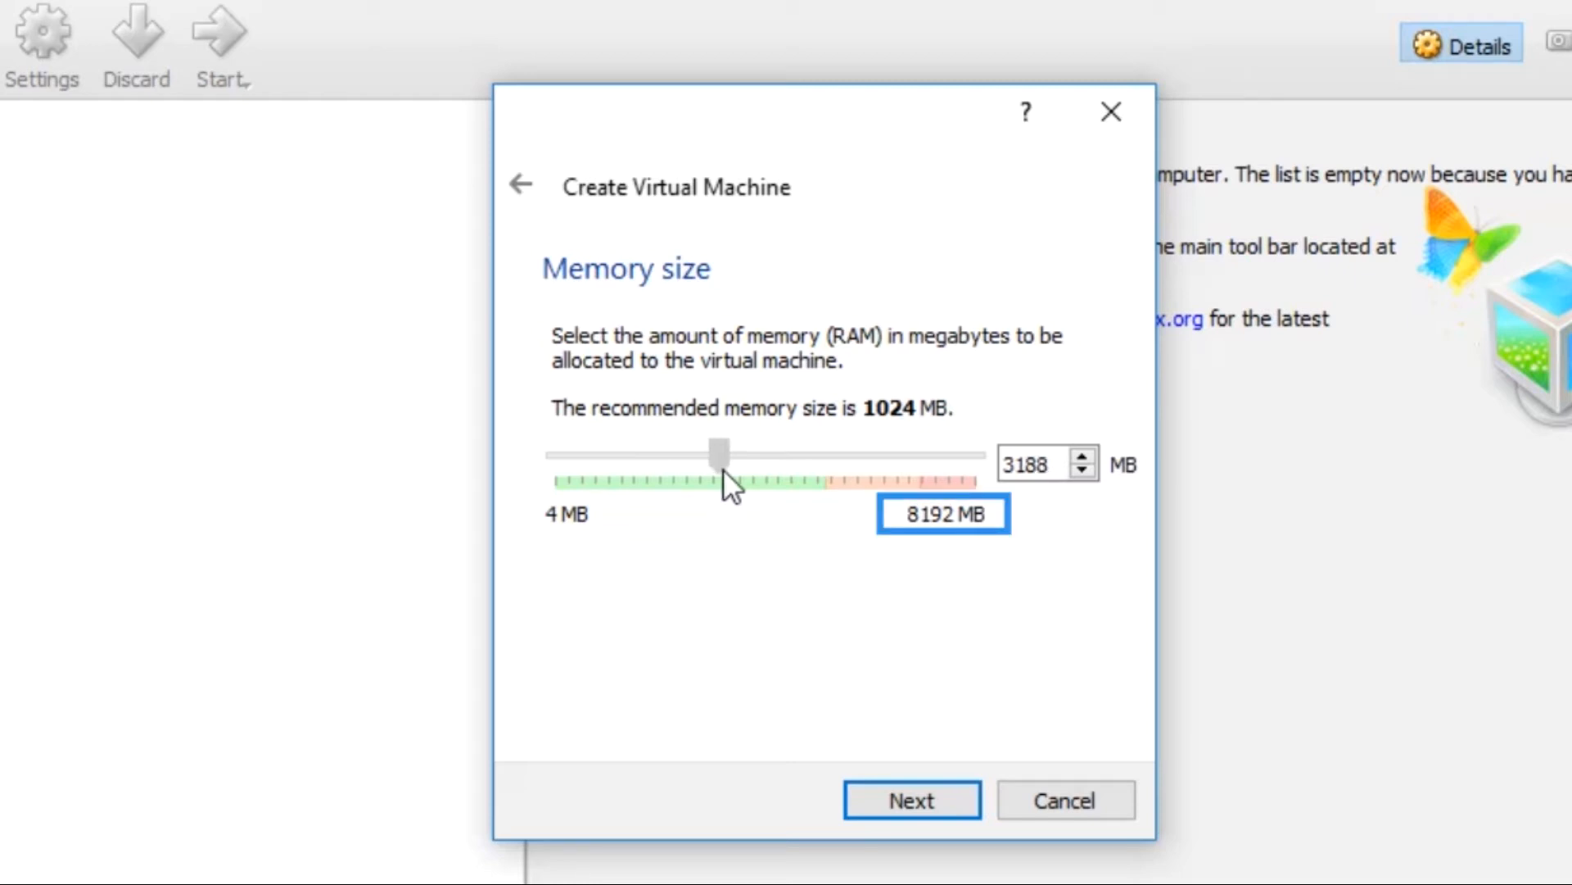
left_click_drag(724, 469, 706, 468)
double_click(1016, 460)
type("2048")
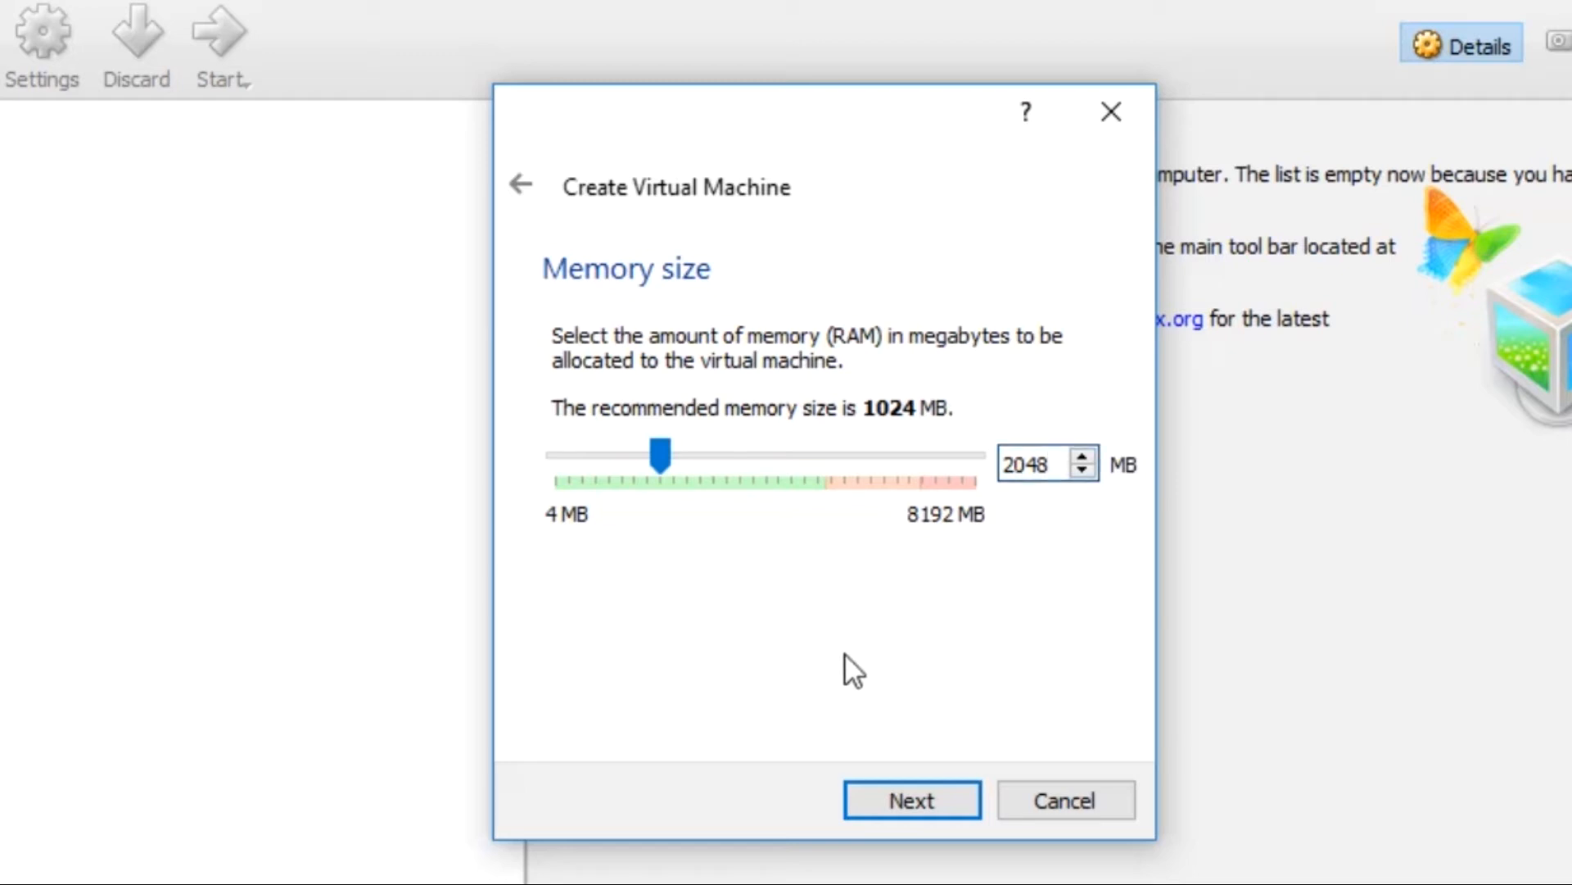
left_click(881, 793)
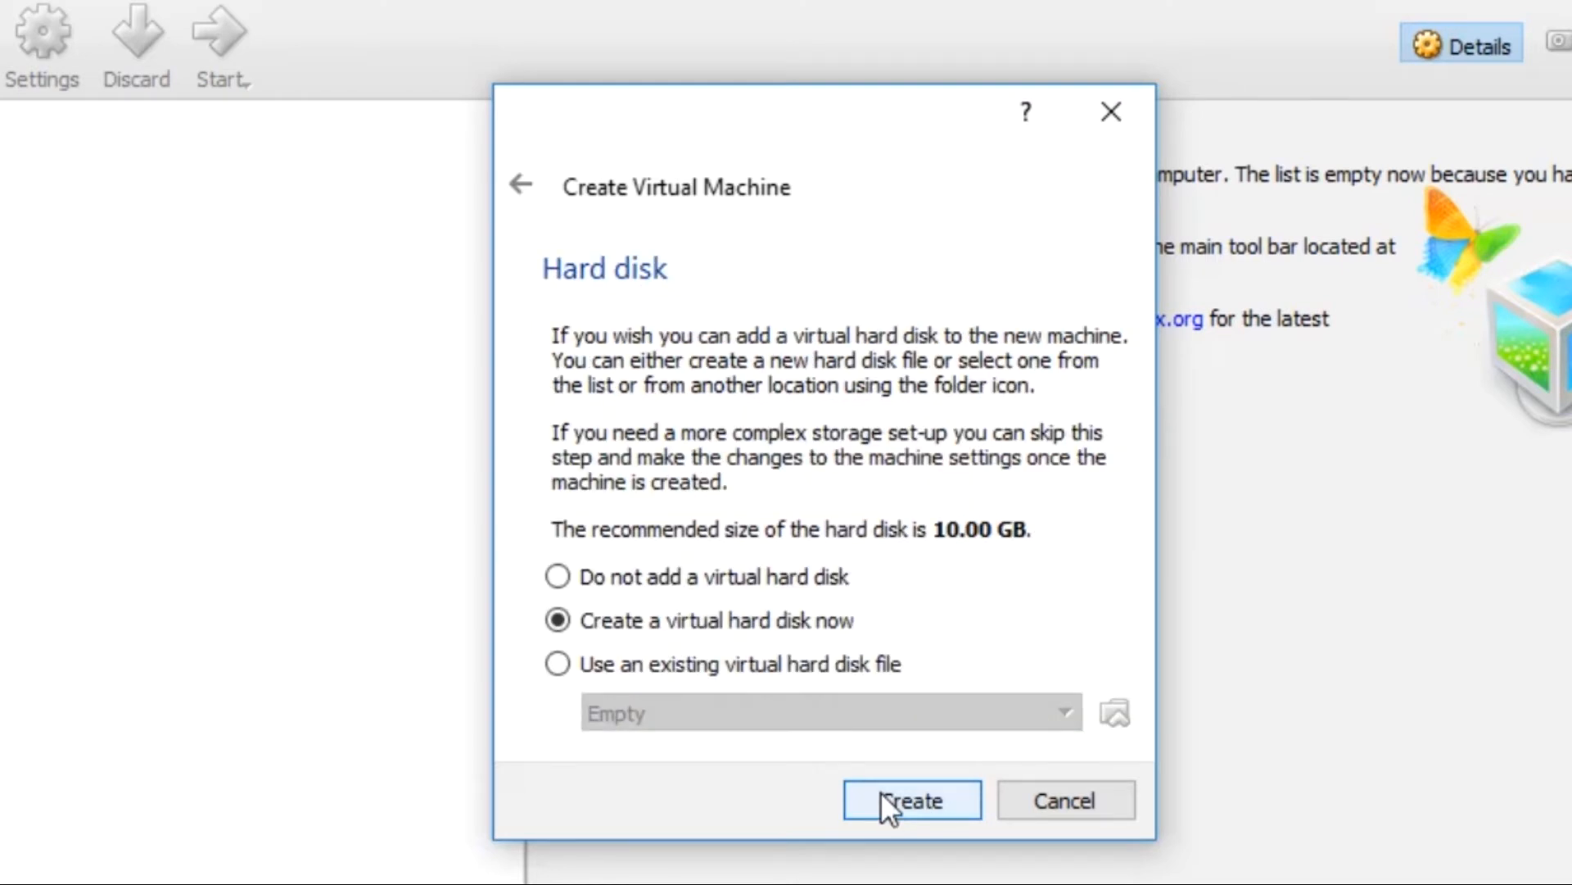
Step: Create a dynamically allocated VDI hard disk, keeping the 10.00 GB default size
left_click(911, 800)
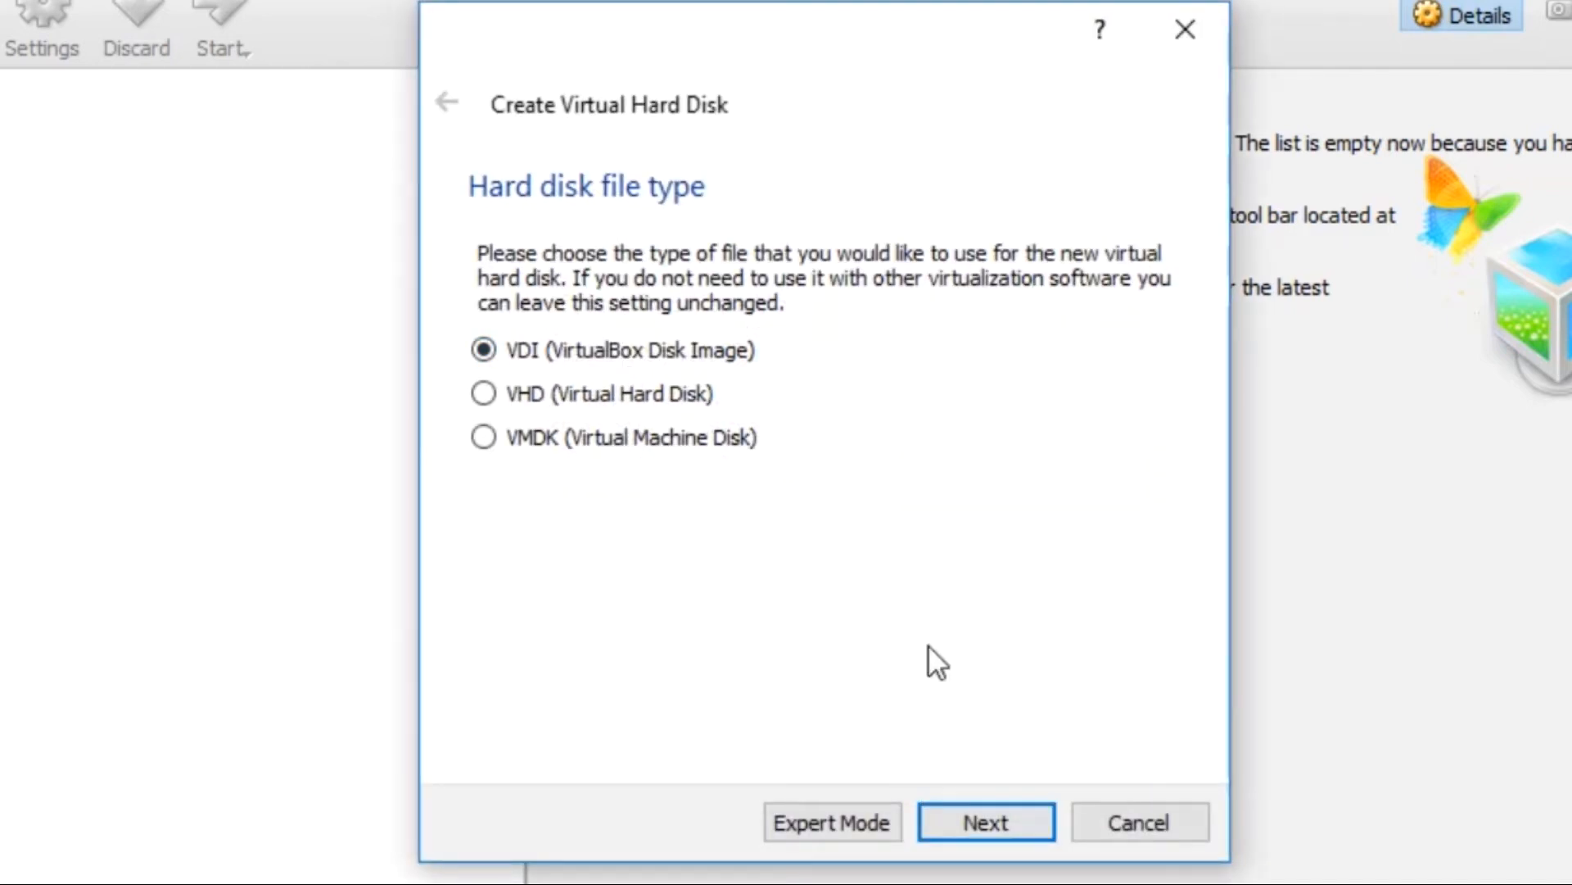
left_click(971, 811)
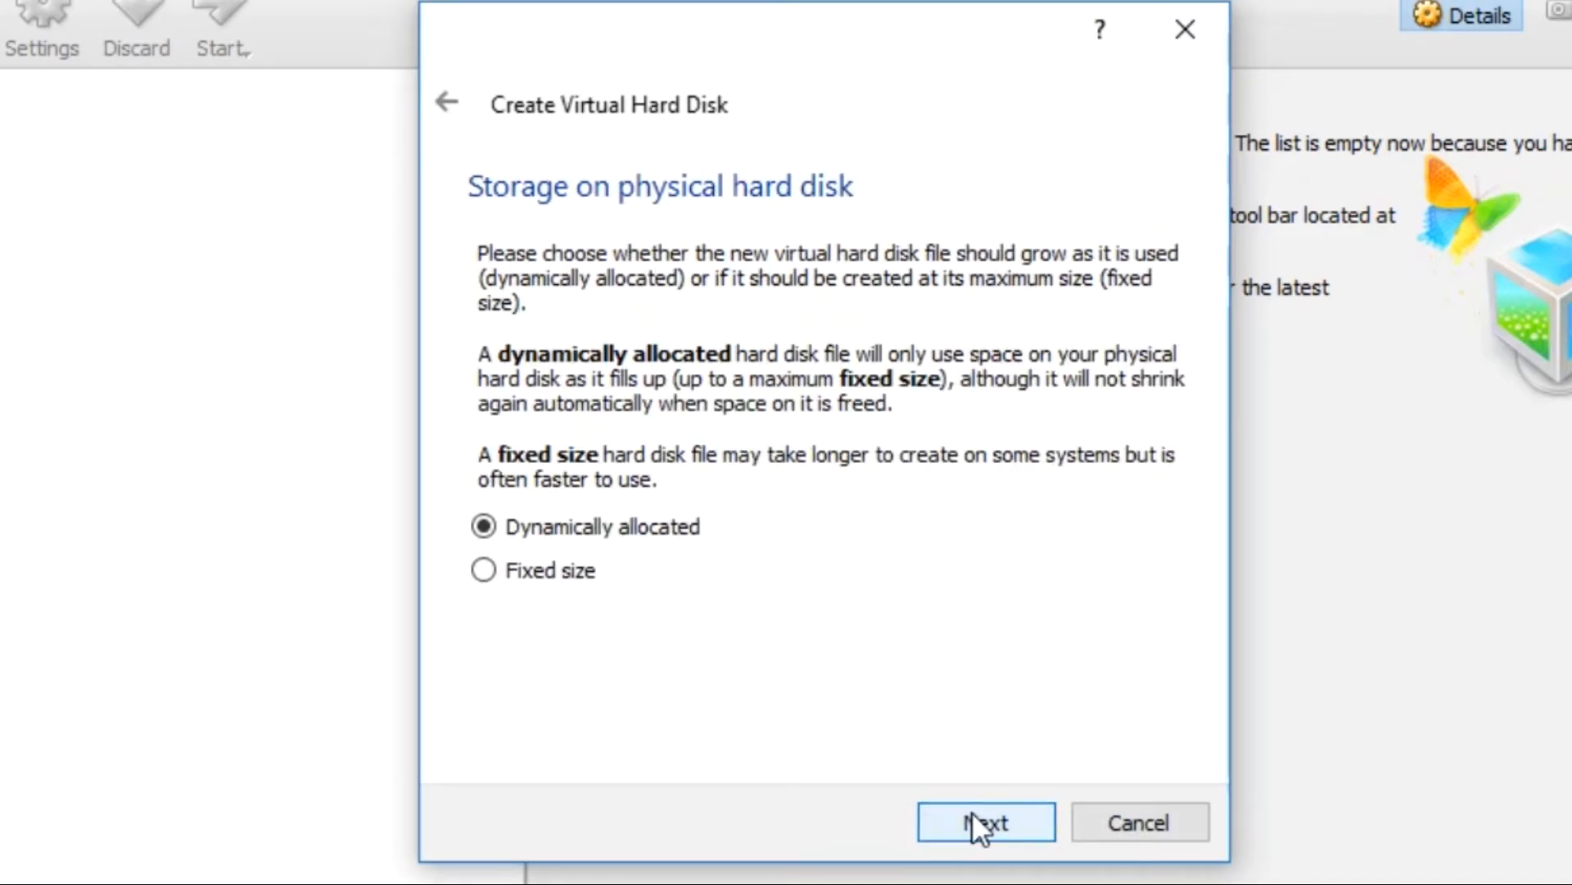
left_click(999, 824)
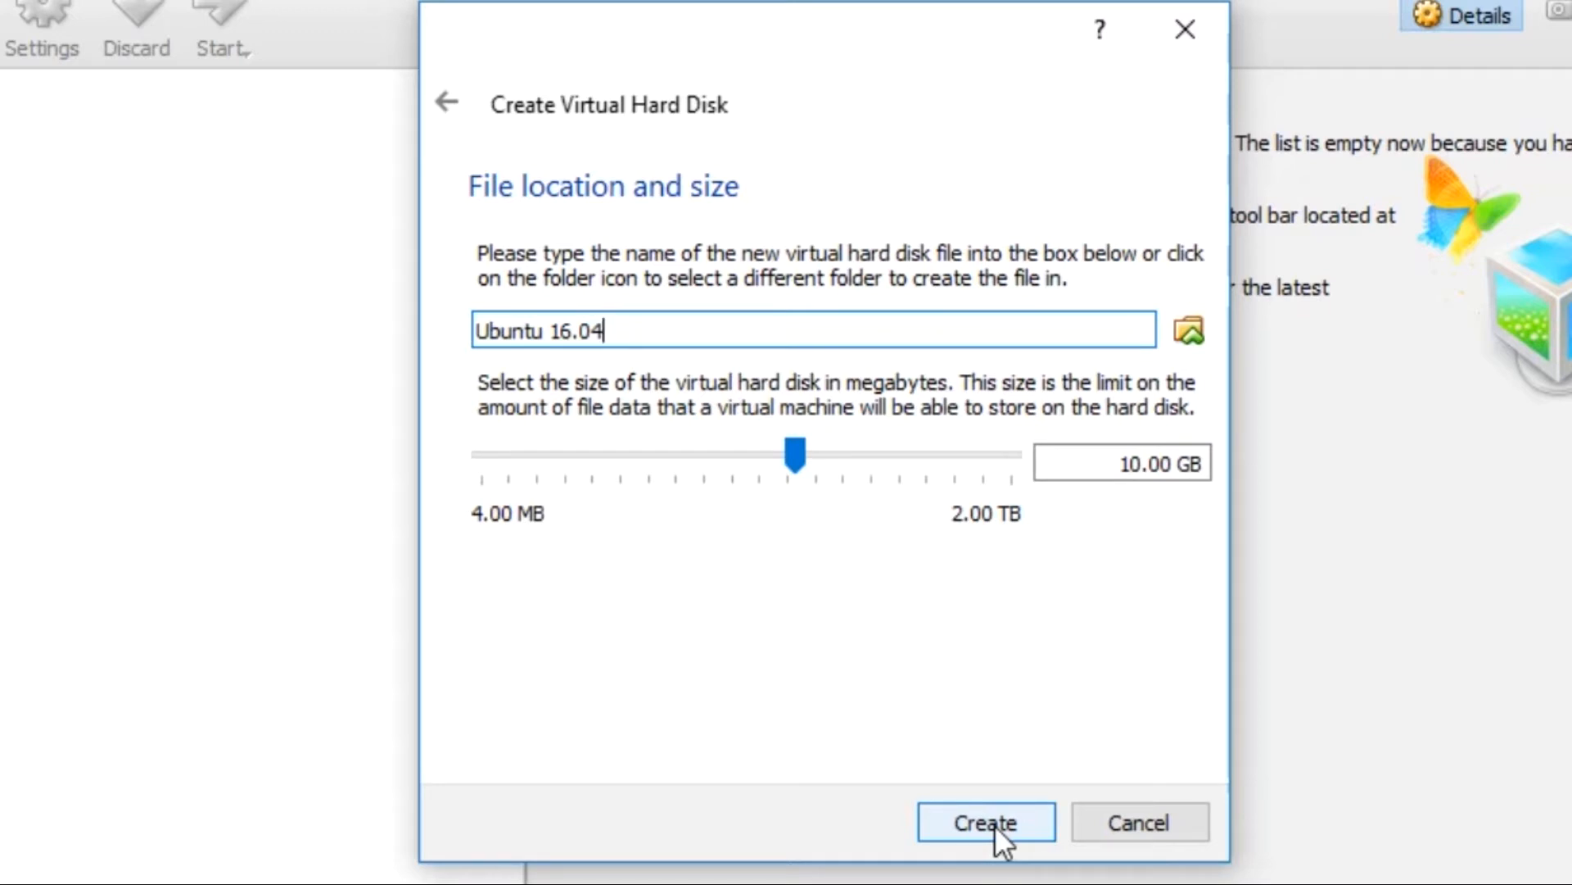
Step: Create the machine and attach ubuntu-16.04.2-desktop-amd64.iso to its empty optical drive in Storage settings
left_click(994, 824)
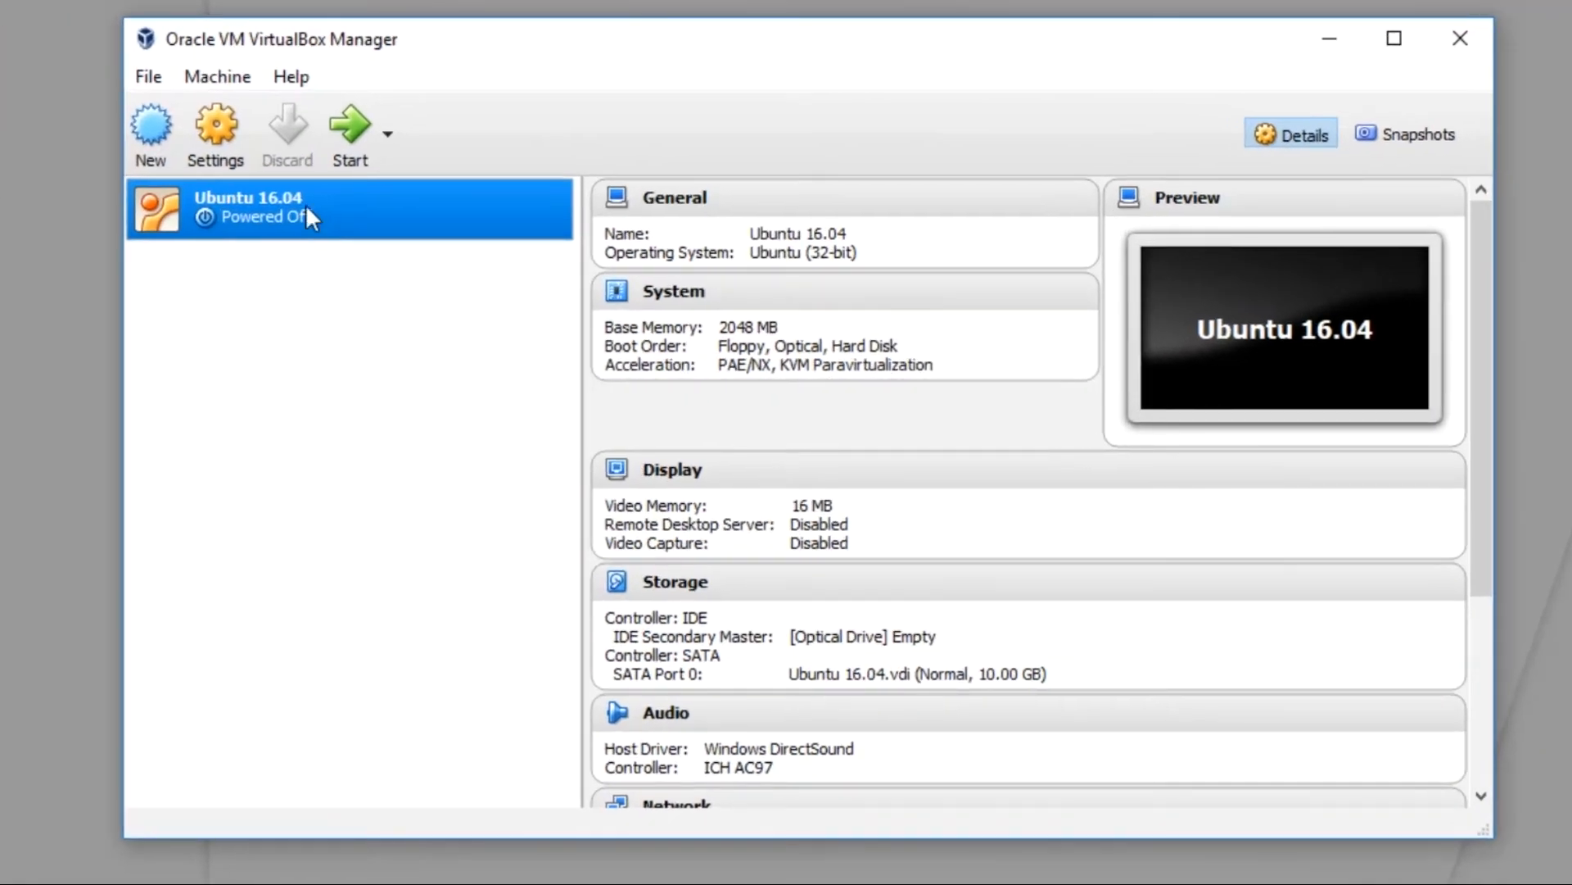
left_click(216, 133)
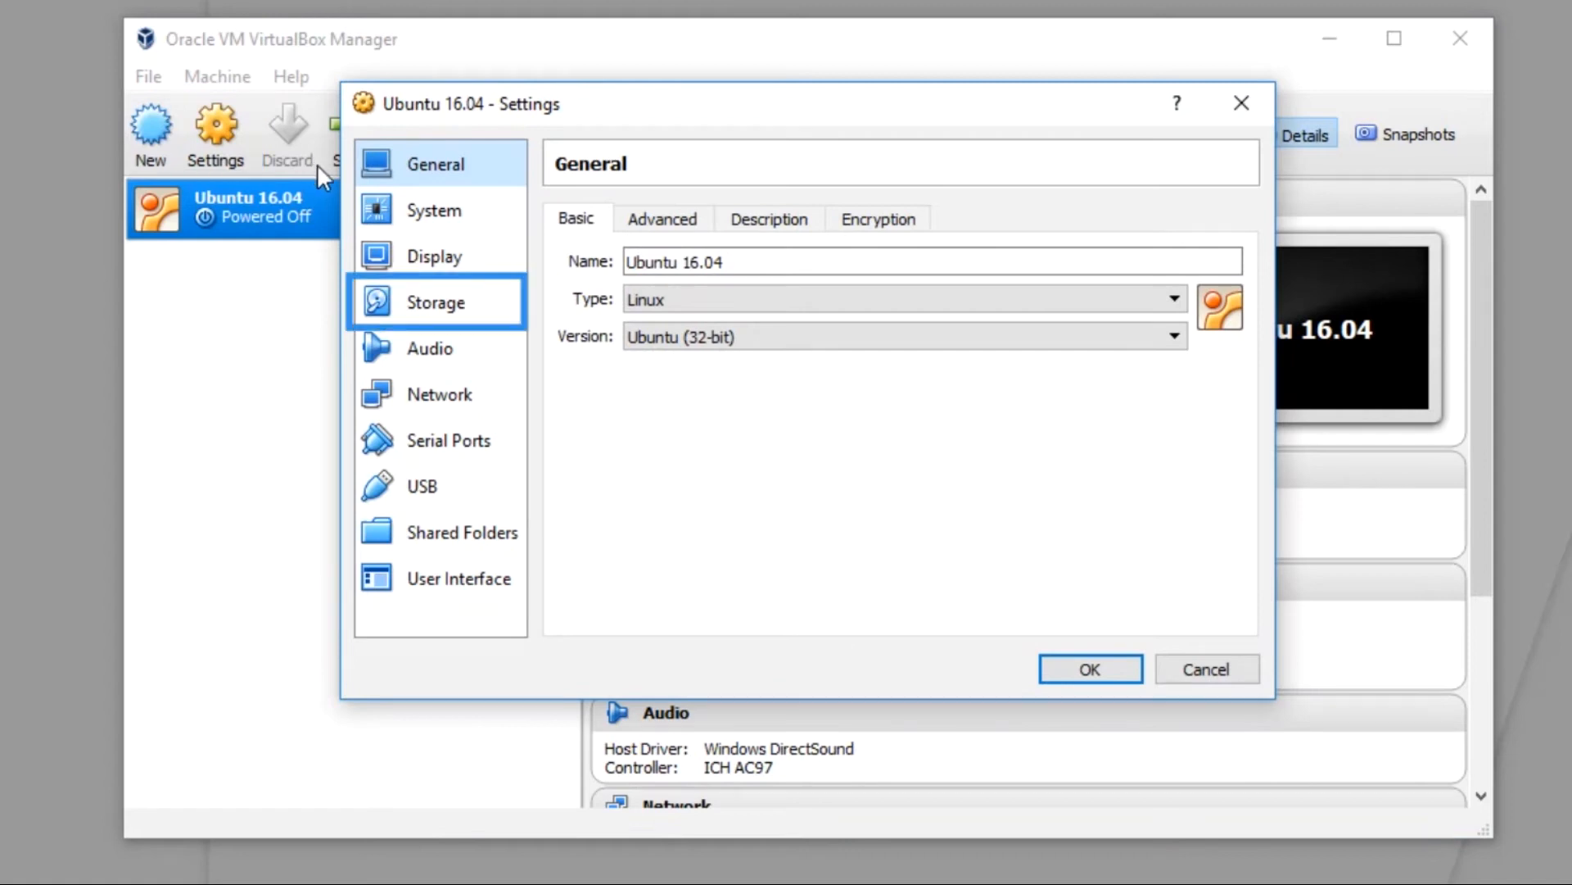
left_click(454, 318)
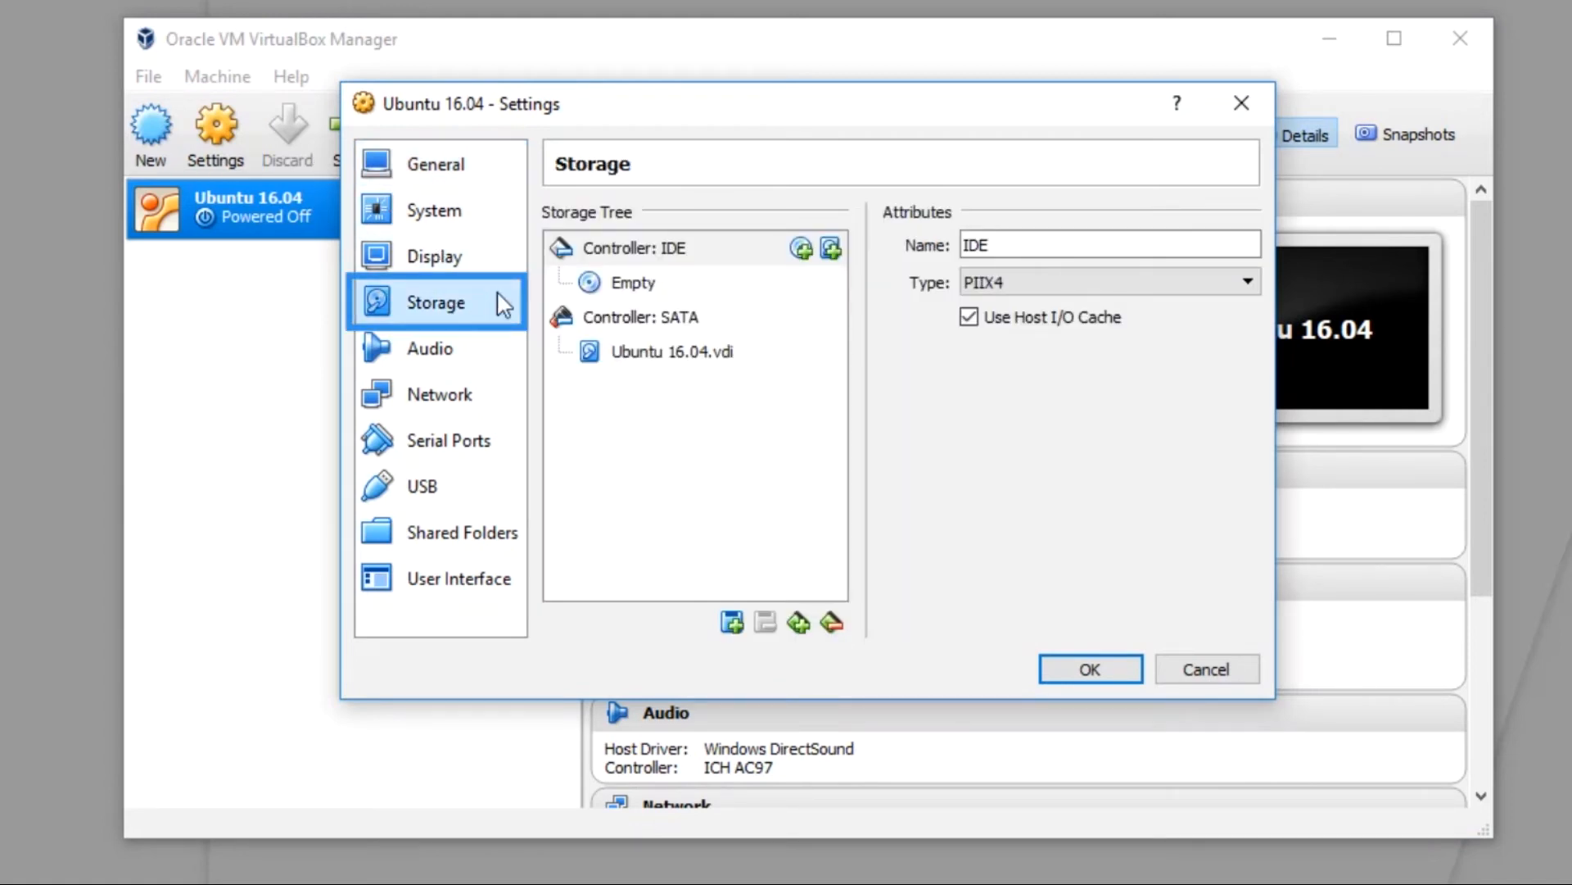
left_click(643, 283)
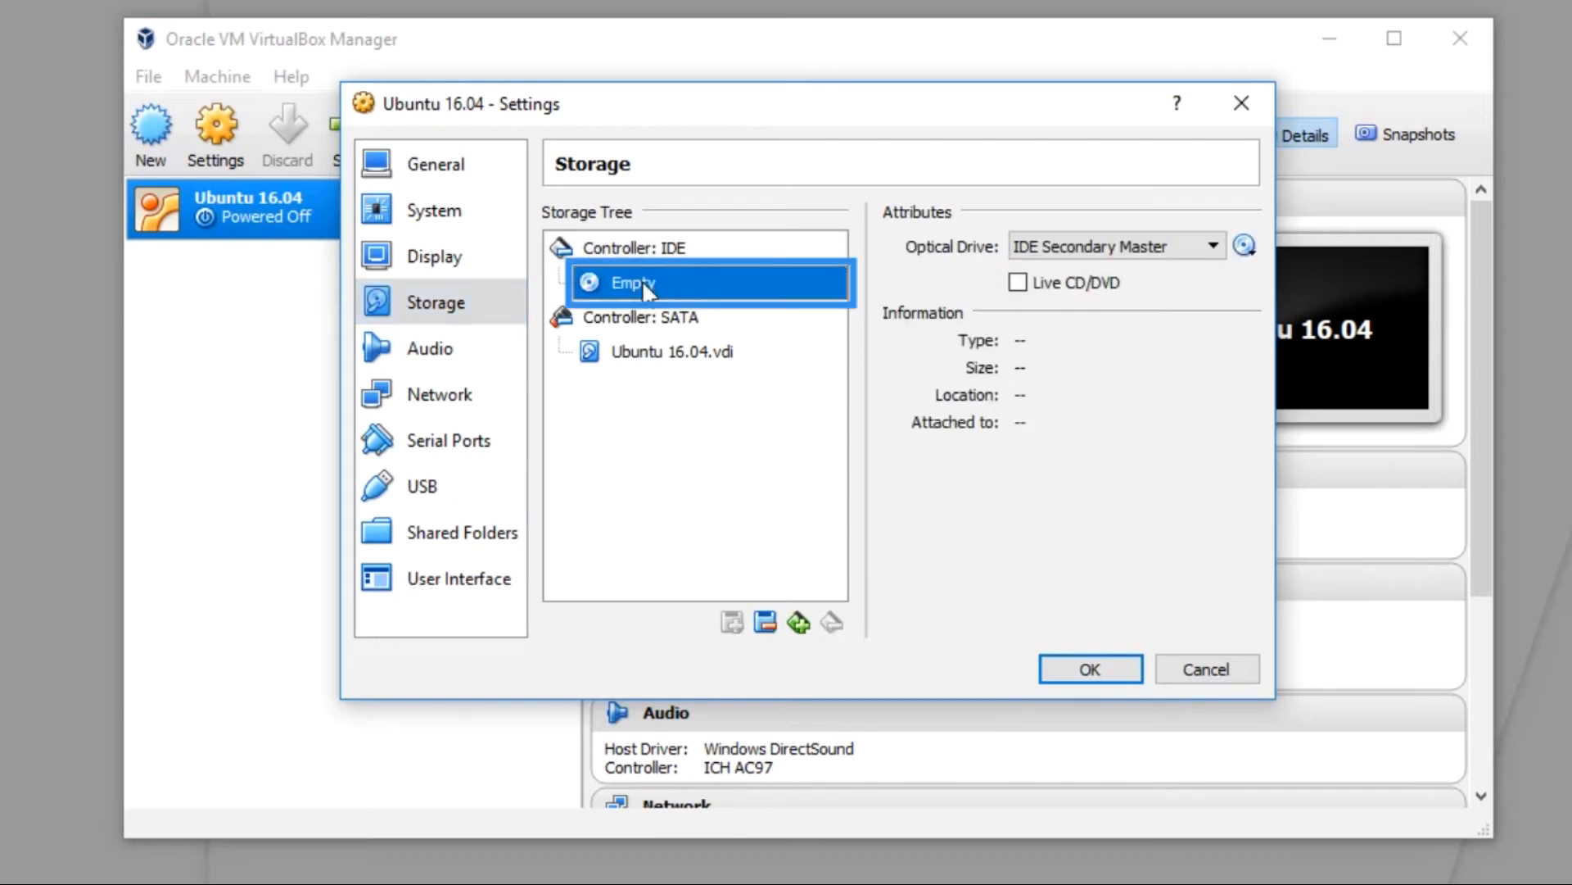
left_click(1246, 250)
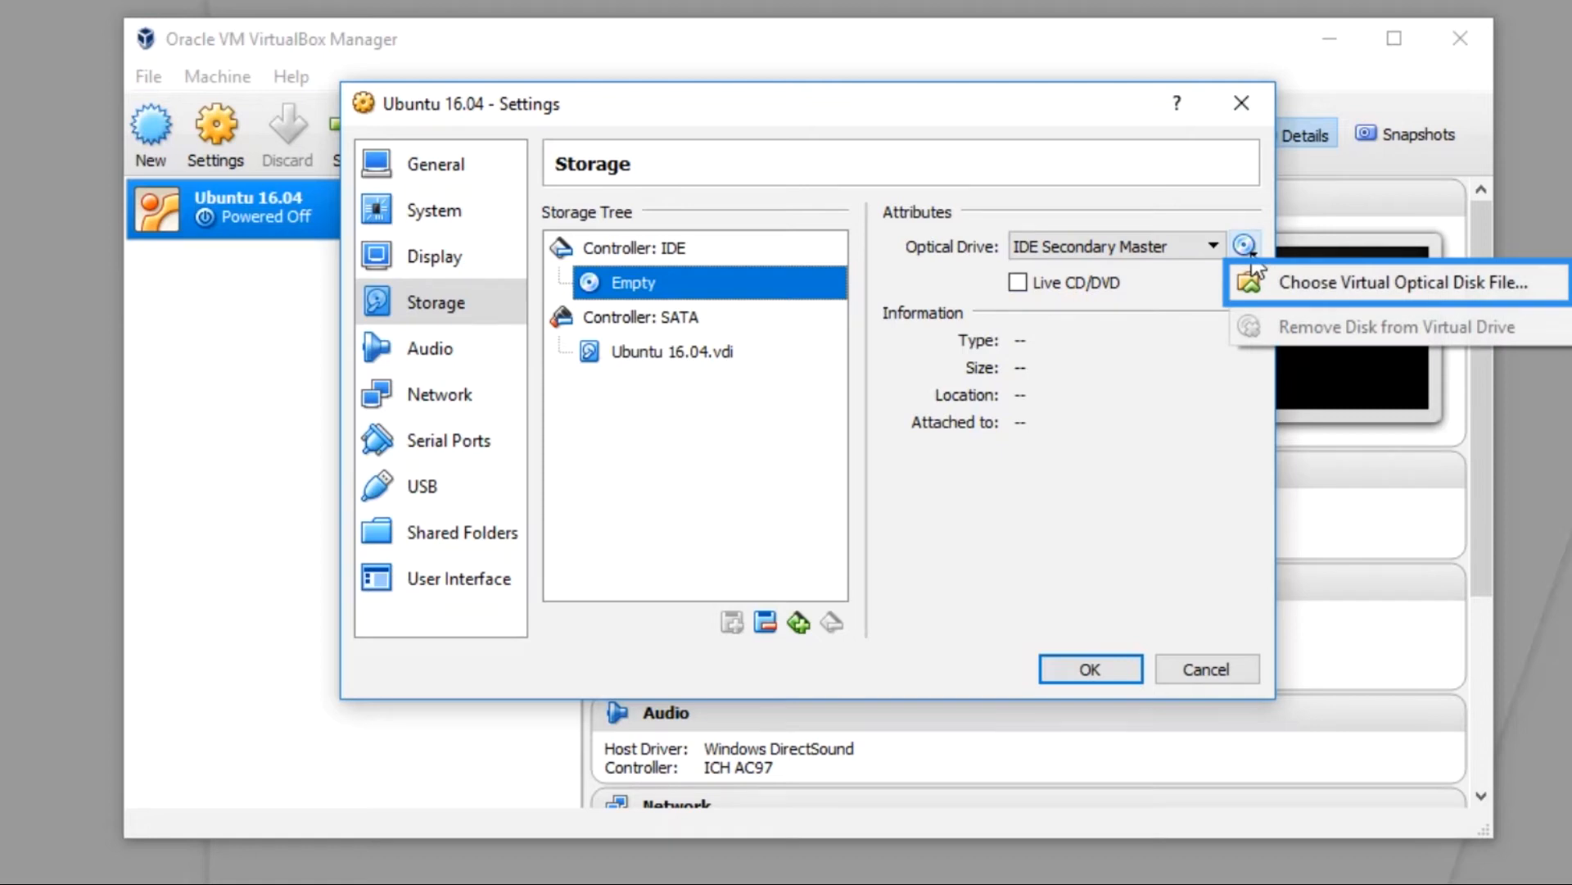
left_click(1267, 278)
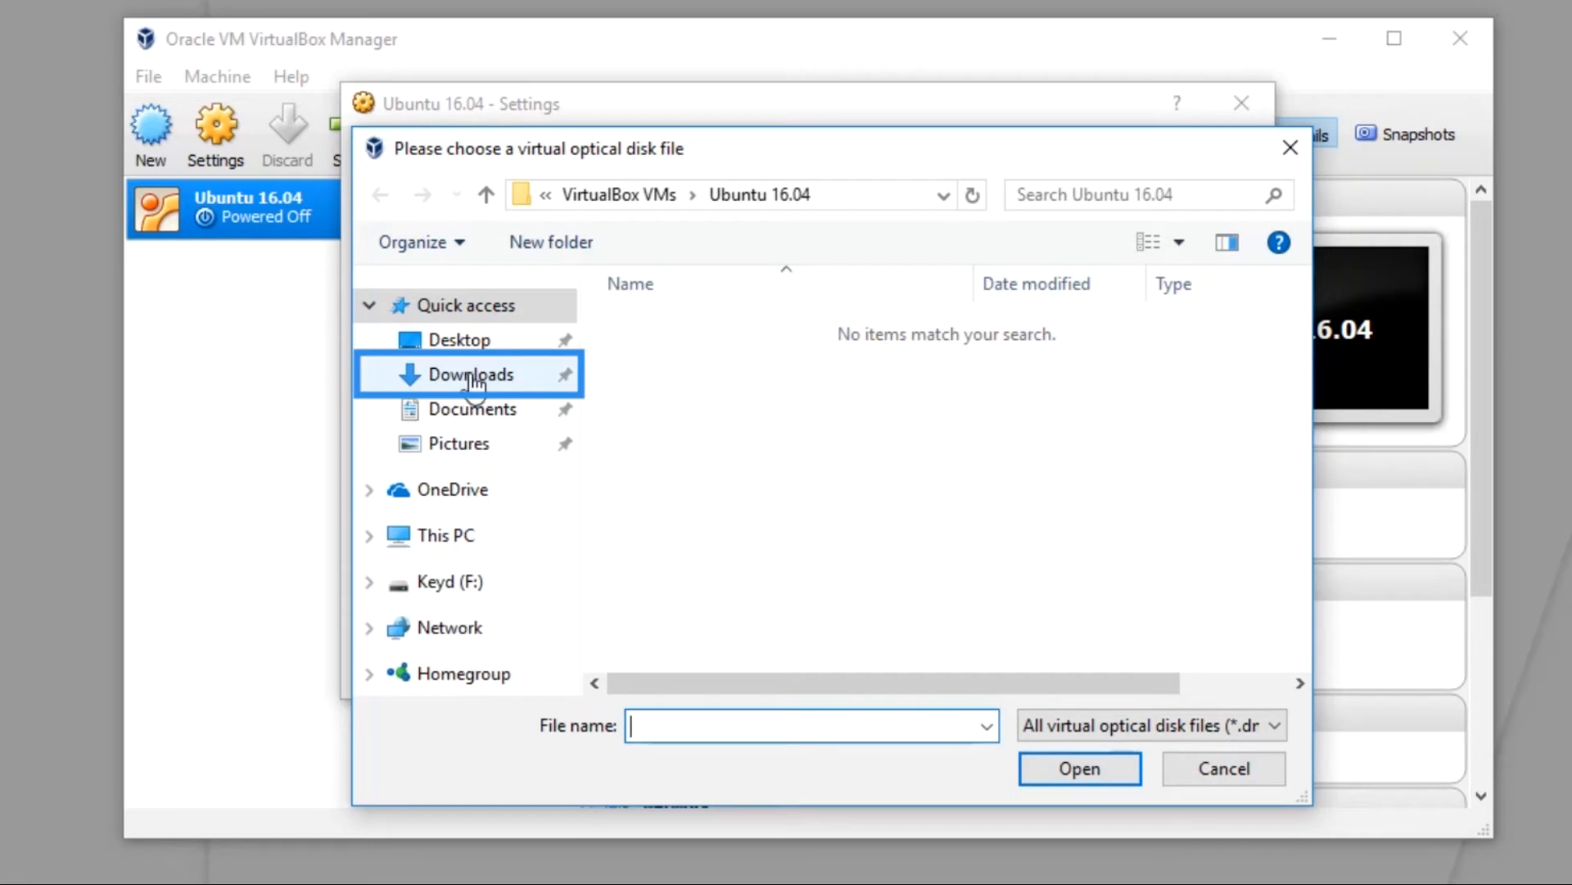
left_click(474, 378)
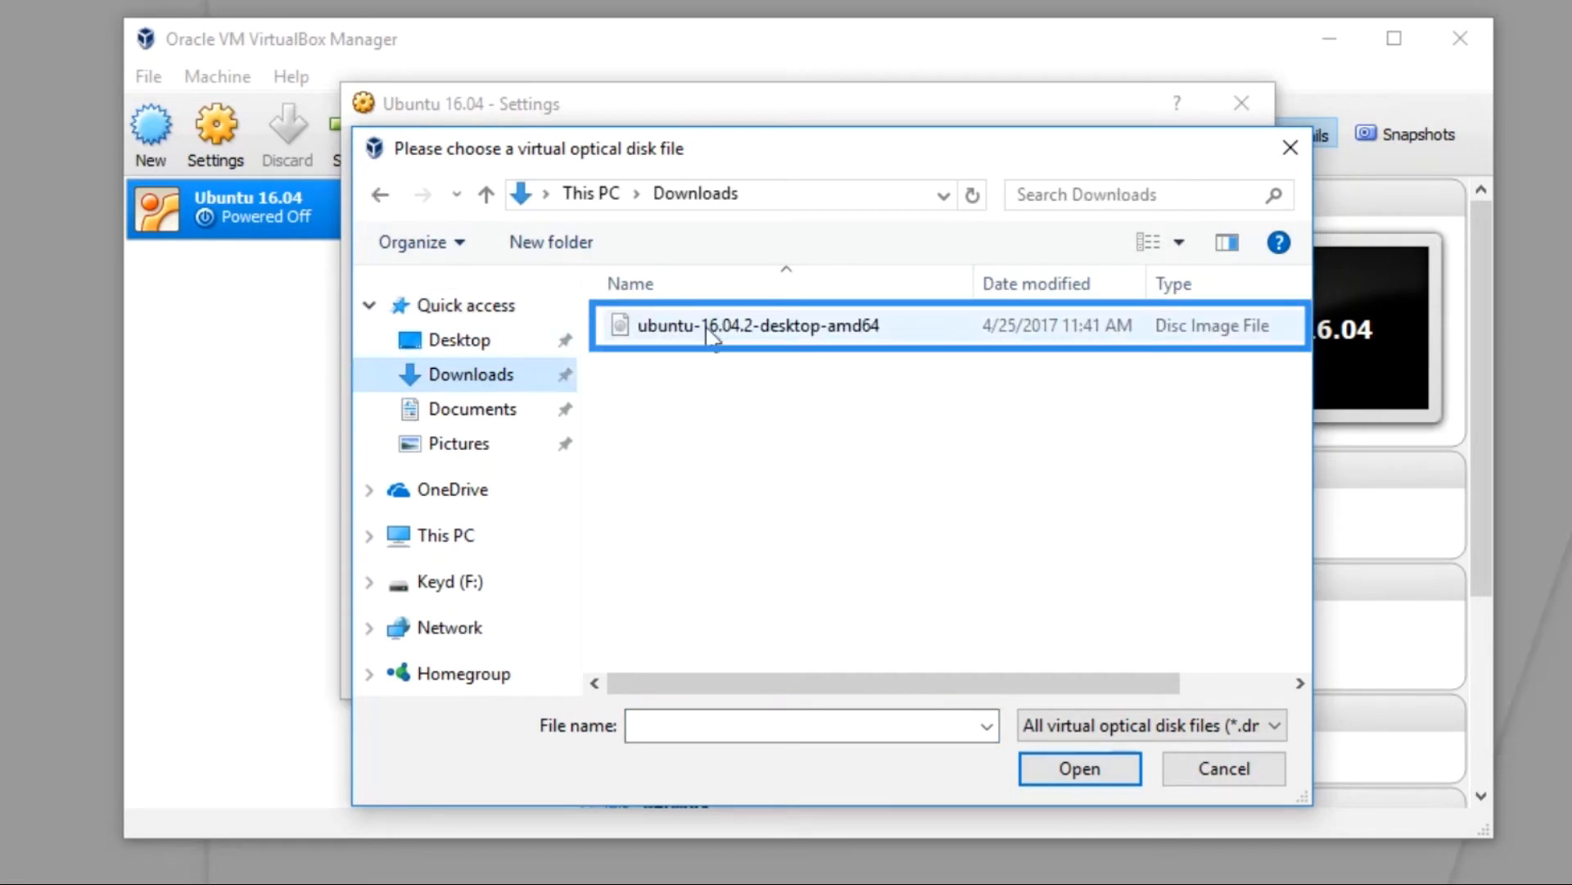
left_click(763, 326)
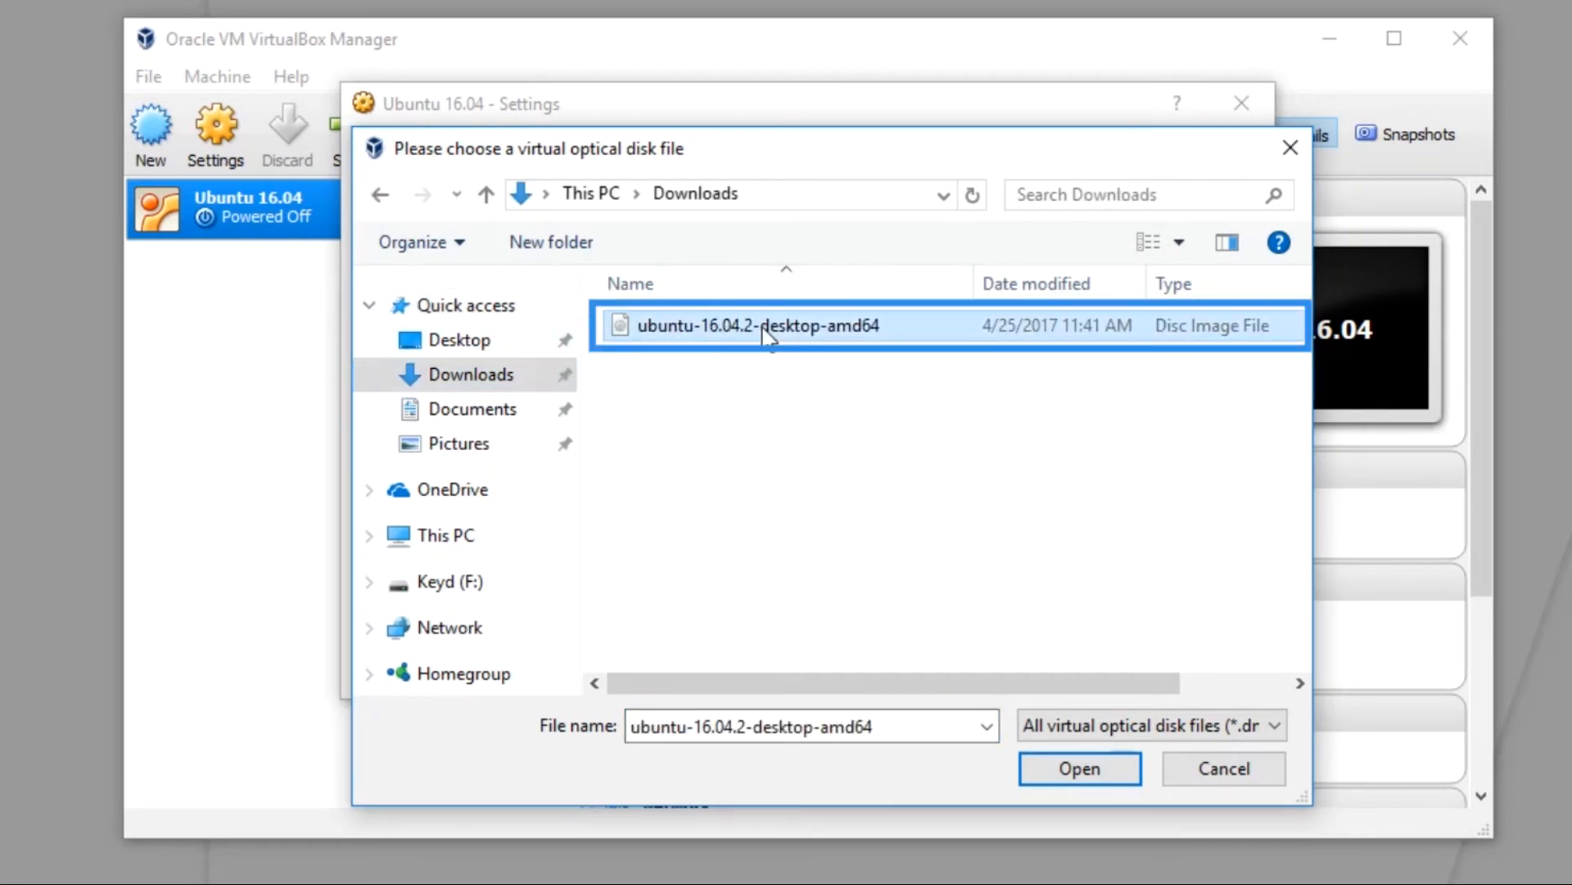
left_click(1077, 772)
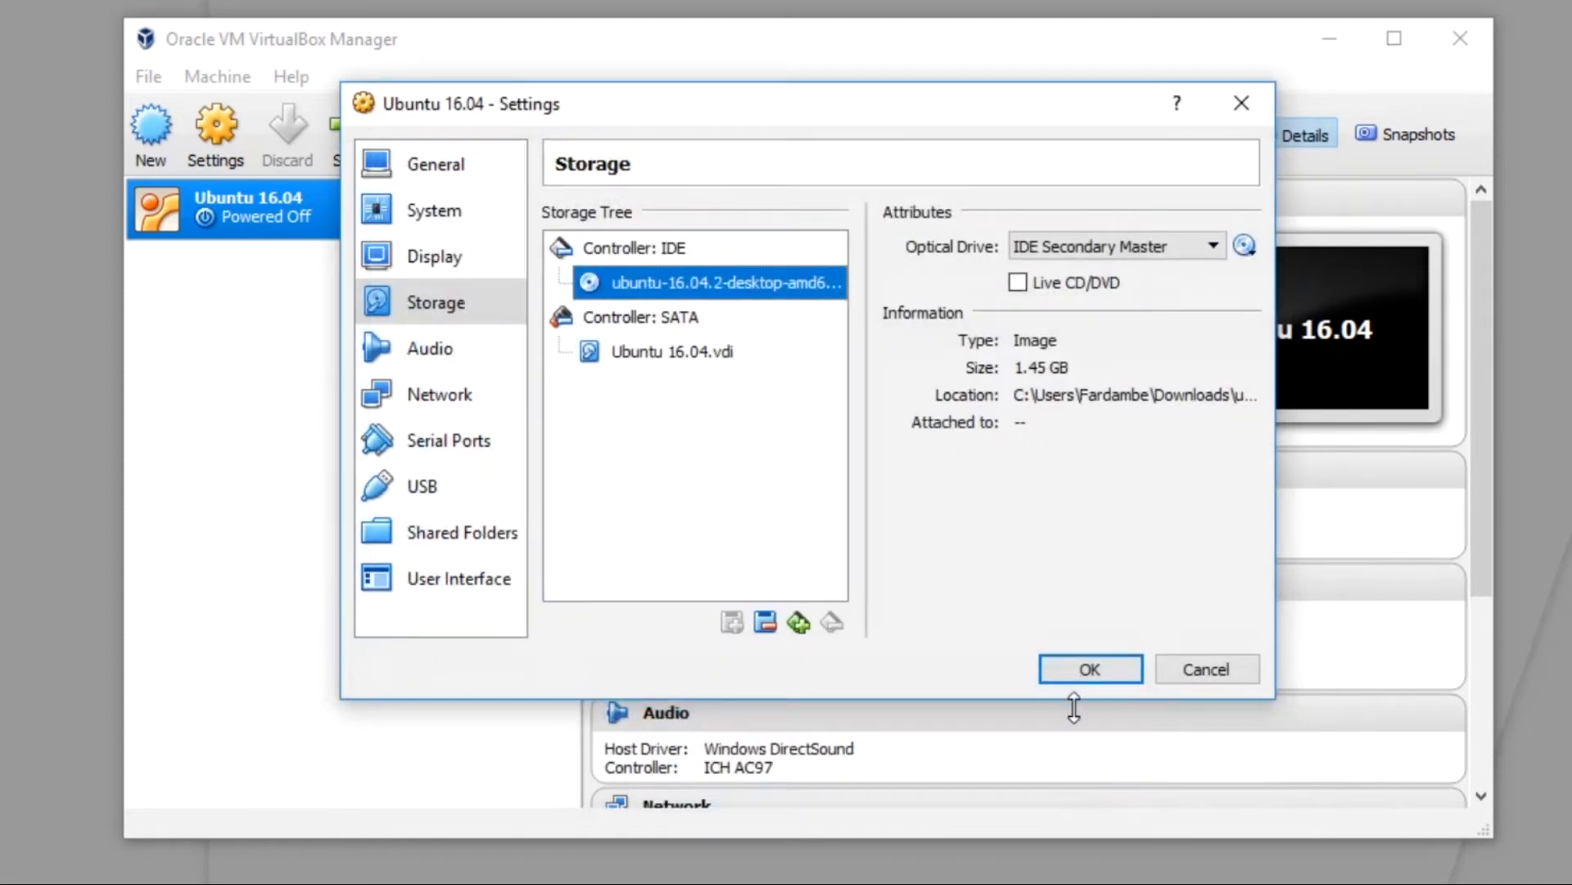
left_click(1083, 670)
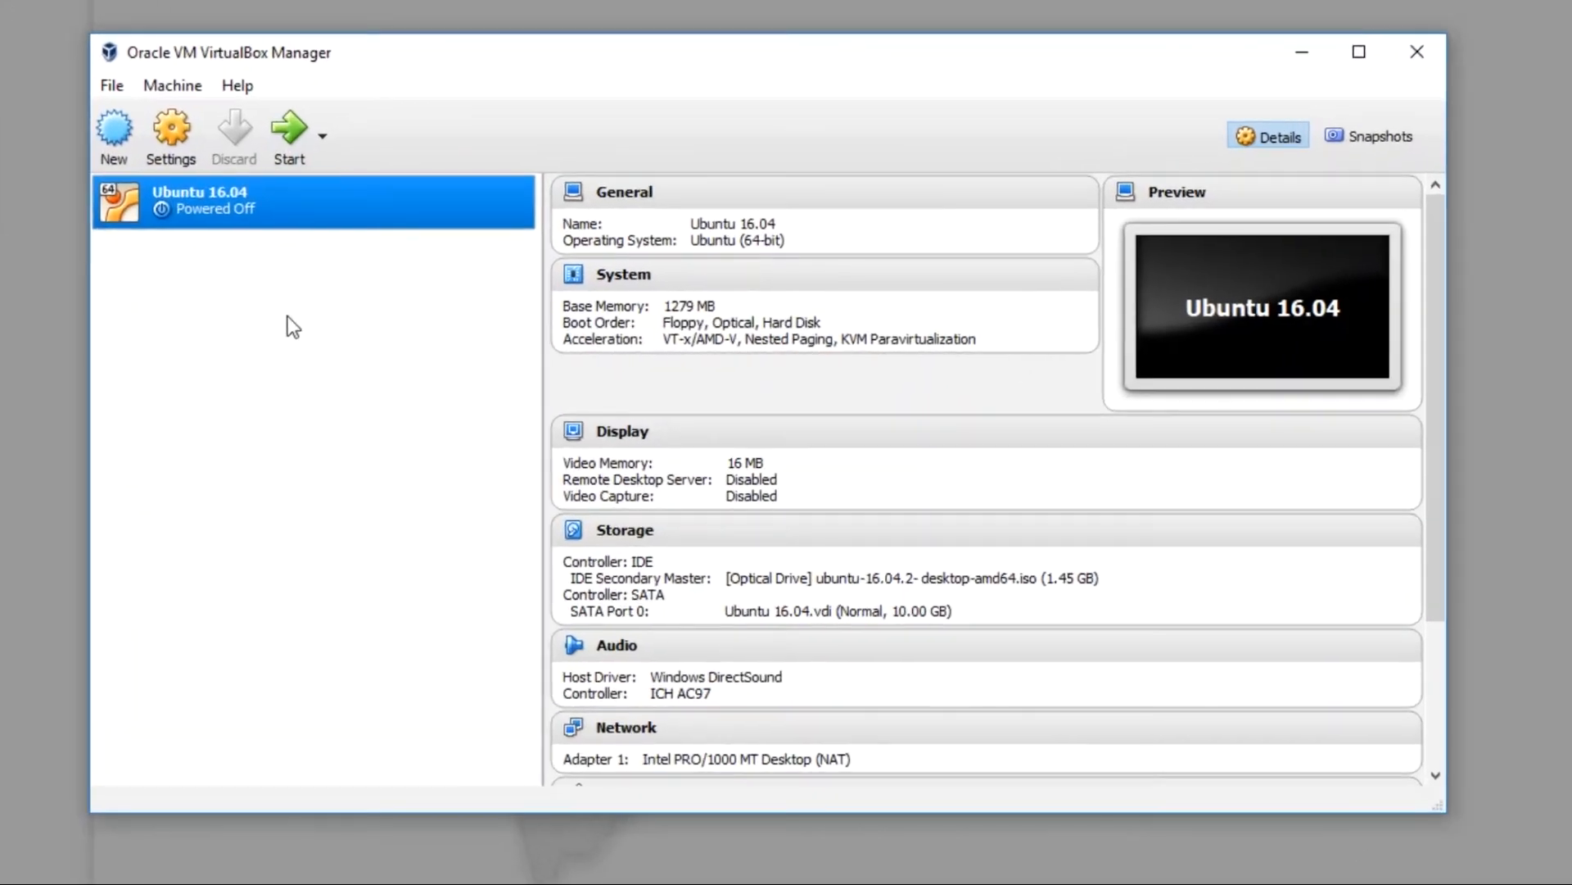
Step: Boot the VM and start installing Ubuntu in English, erasing the disk
left_click(292, 128)
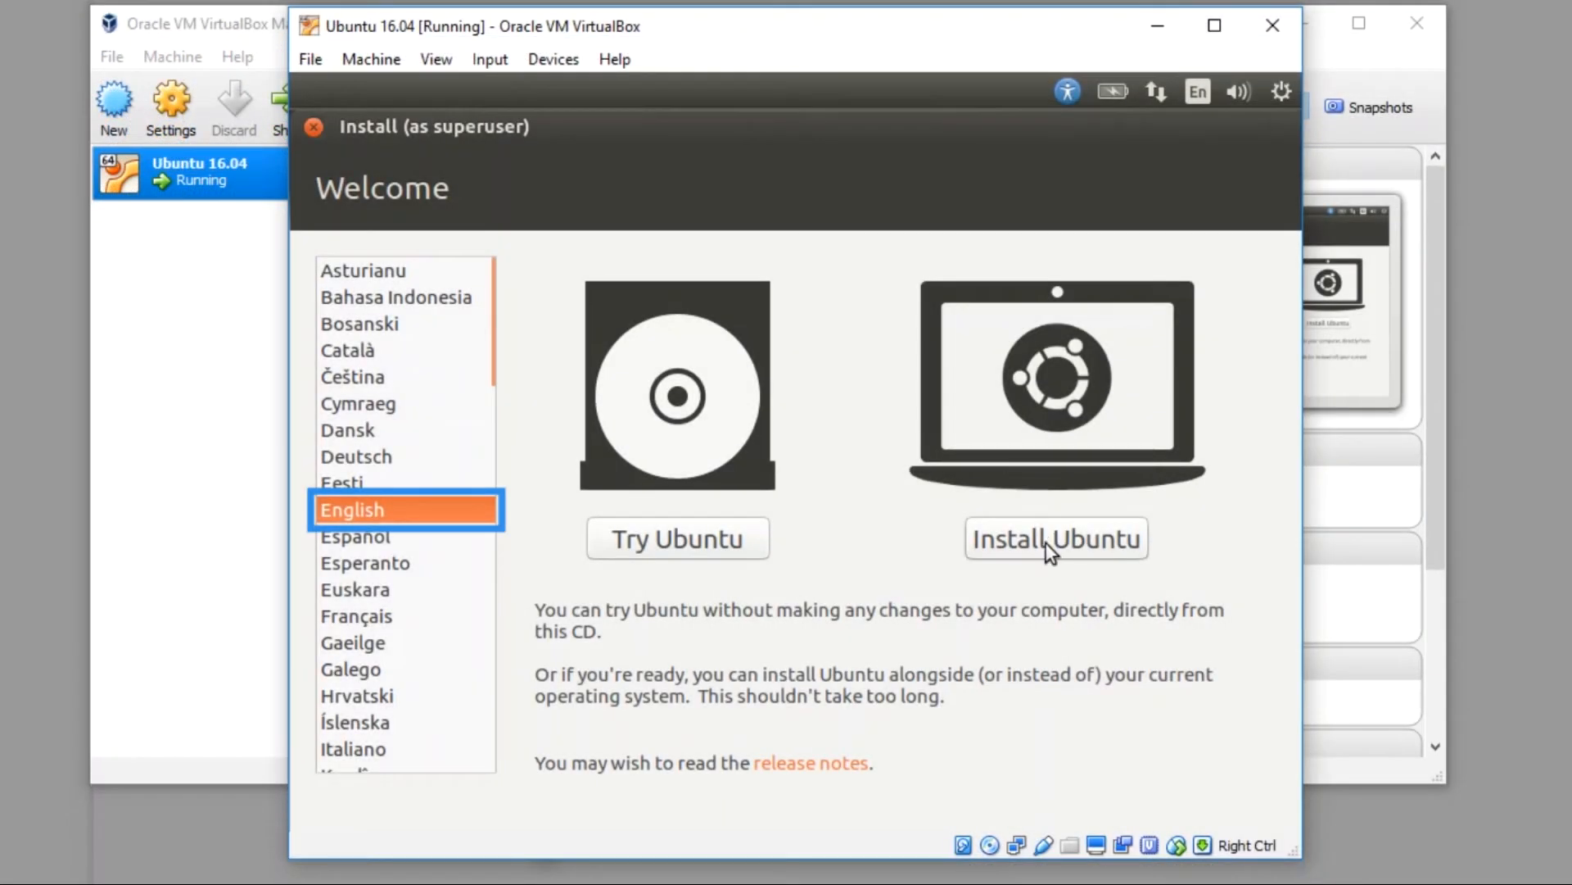
left_click(1055, 542)
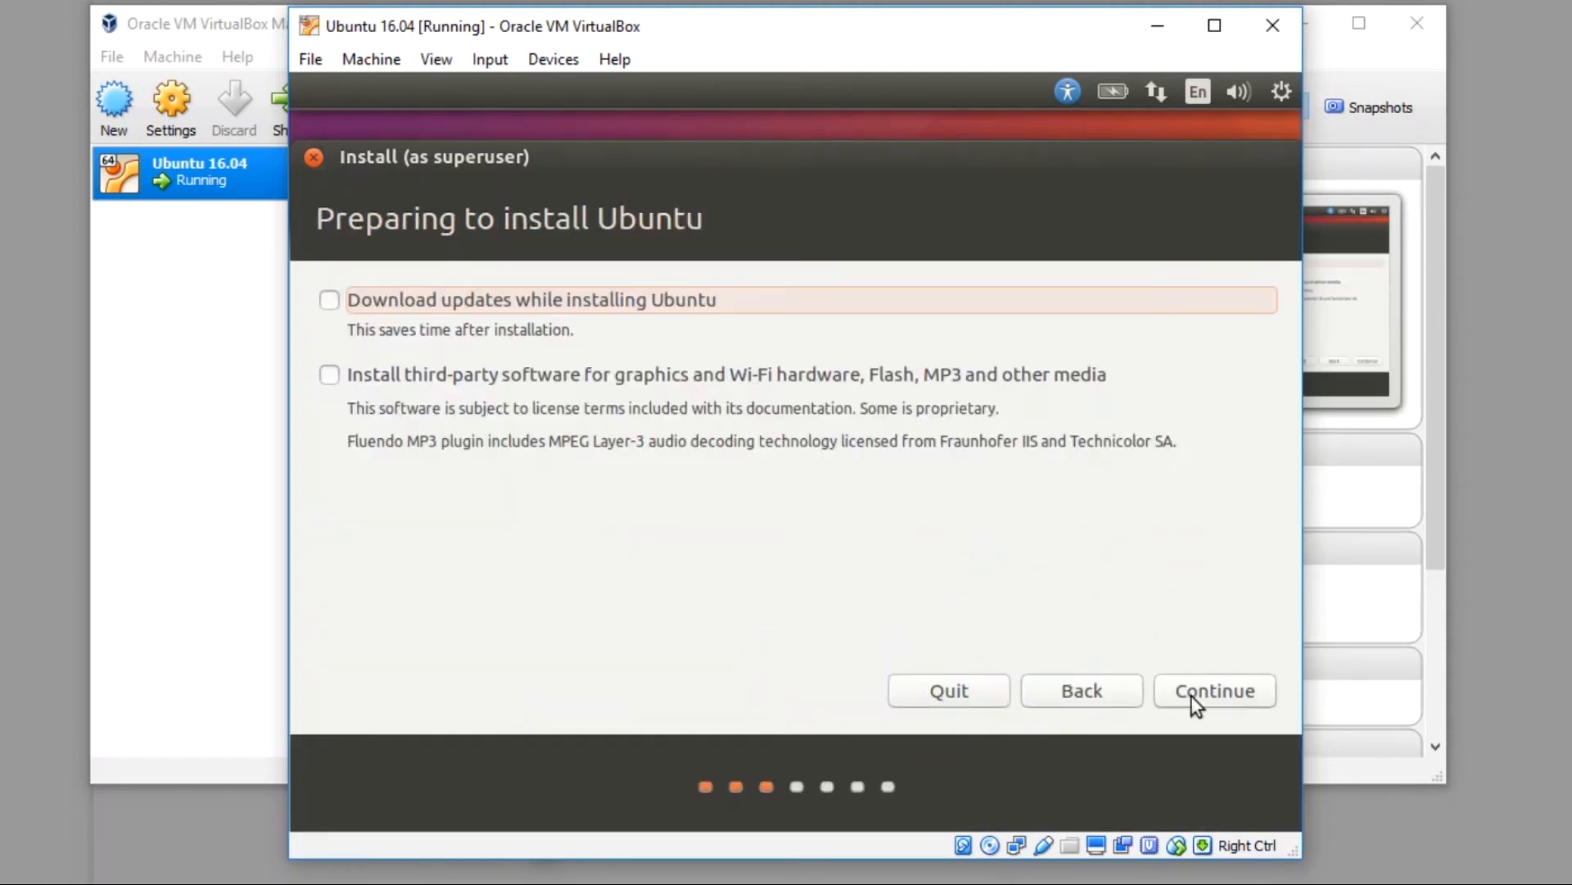
left_click(1204, 691)
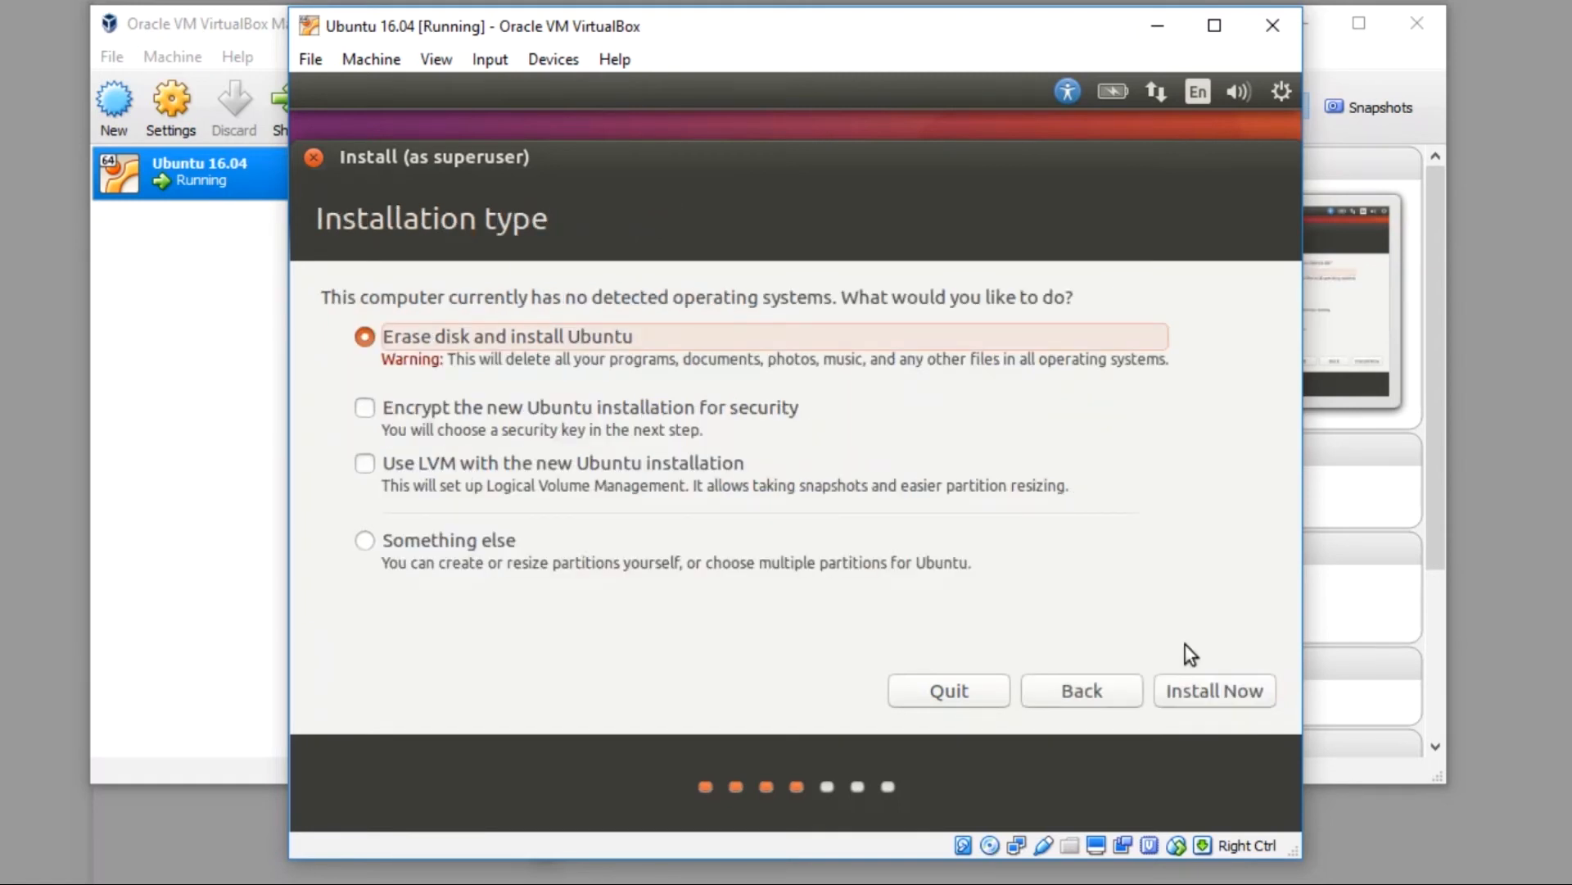
left_click(1205, 685)
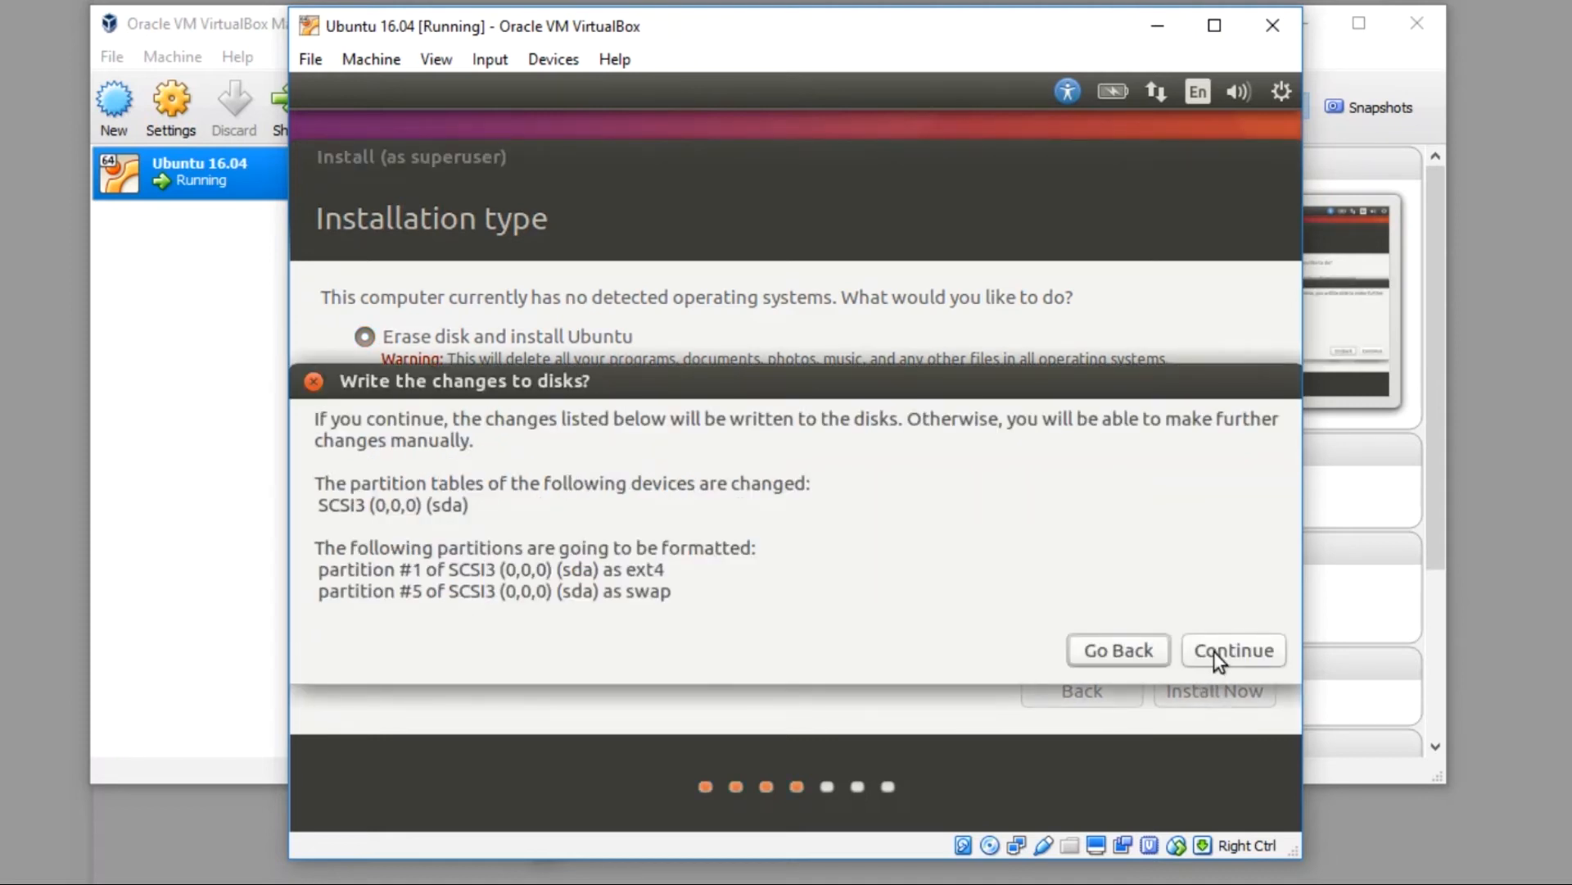
left_click(1214, 651)
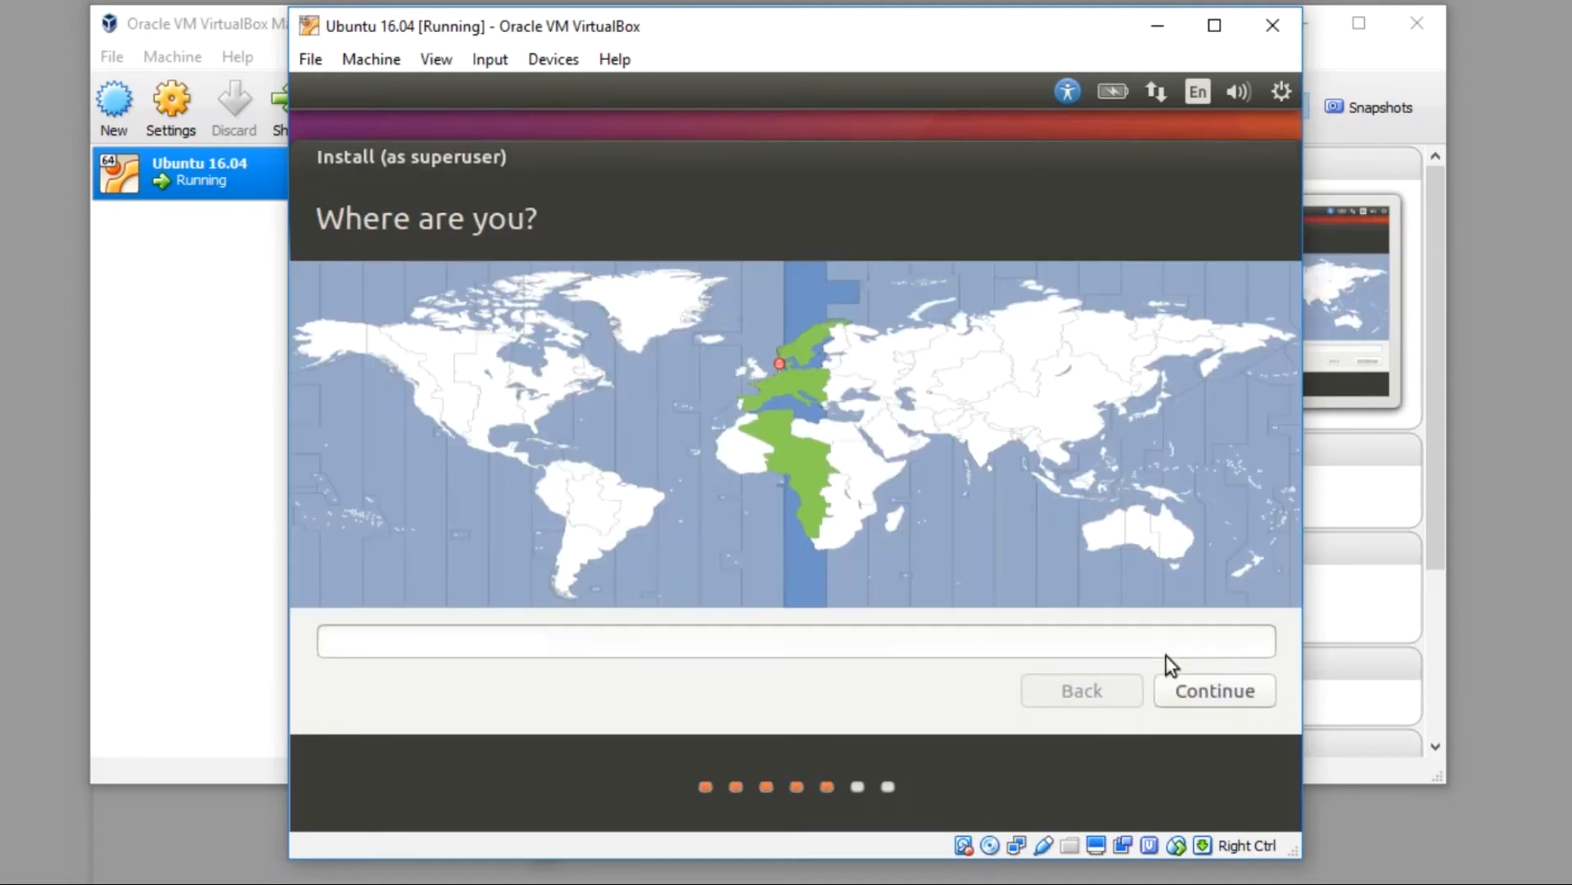
Step: Choose Mogadishu as the time zone and accept the English (US) keyboard layout
left_click(891, 485)
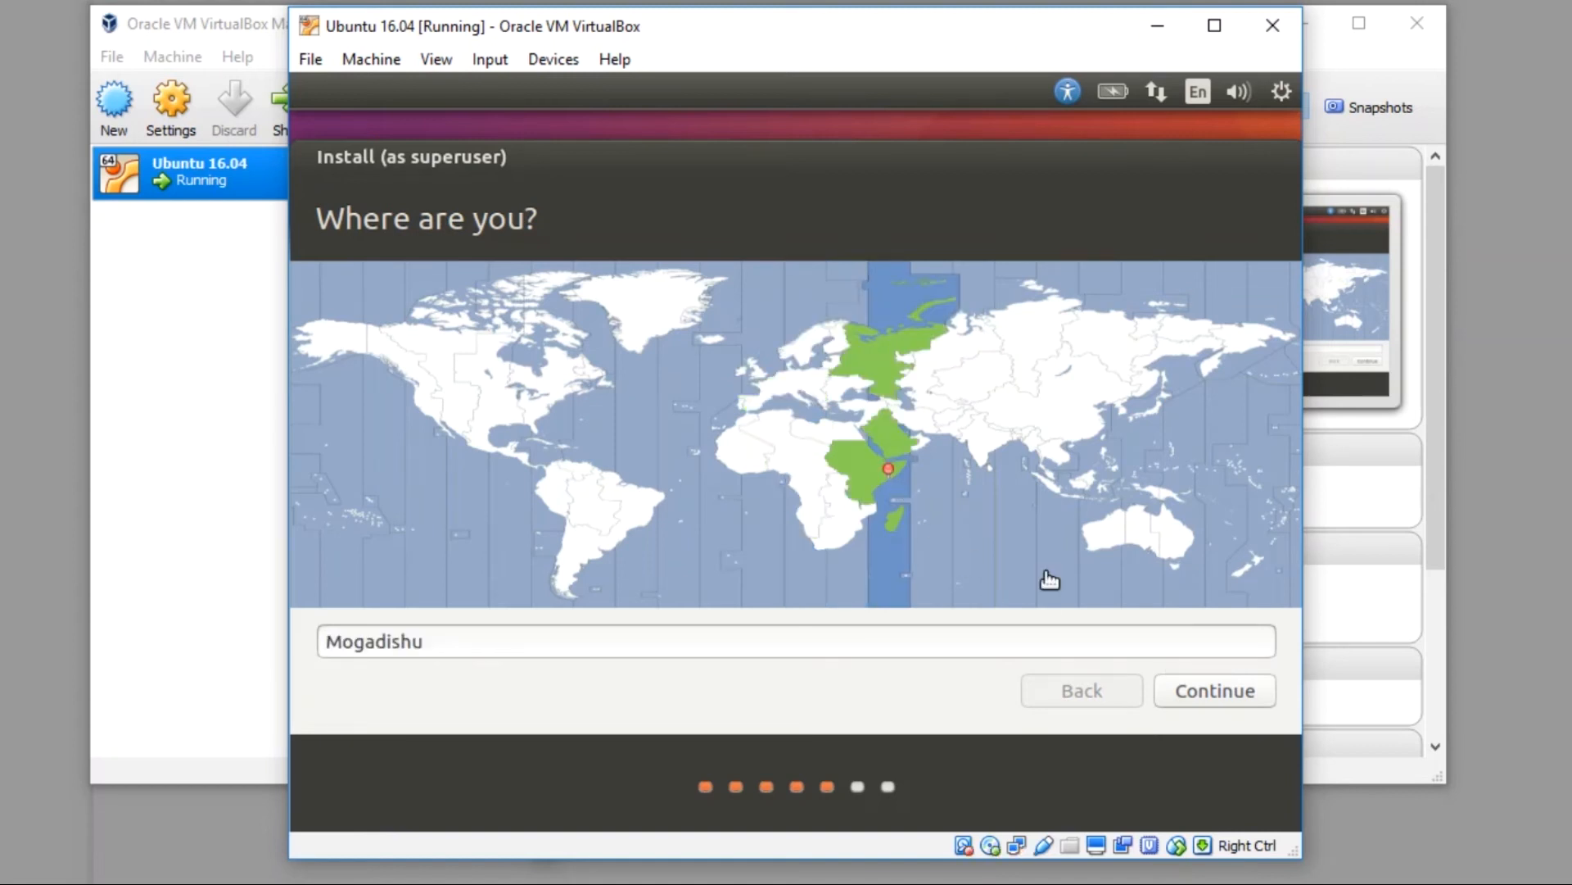
left_click(1196, 690)
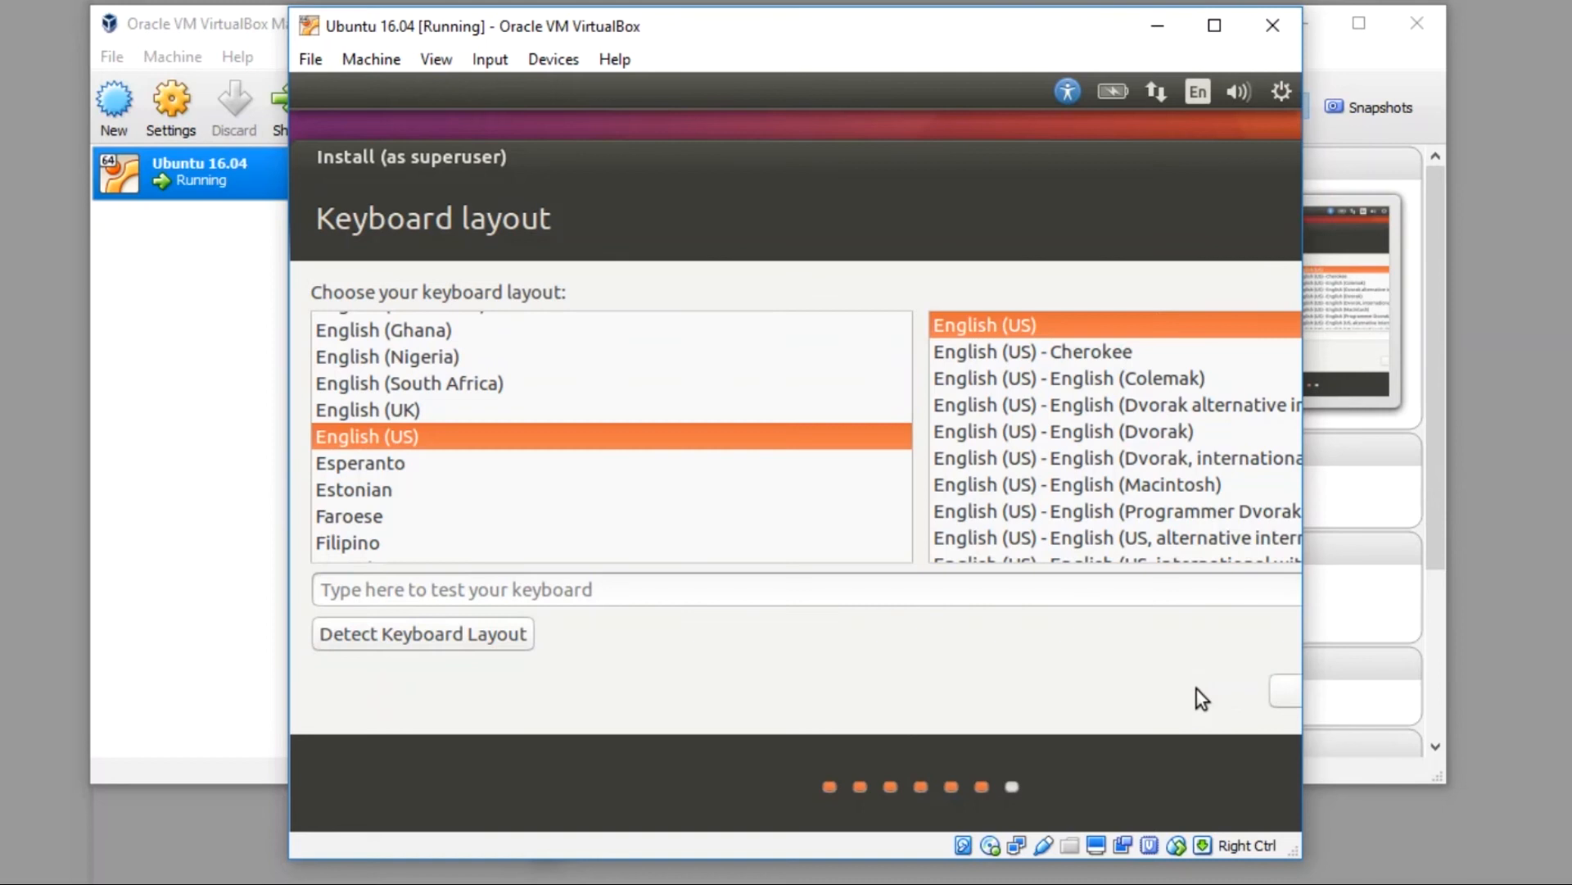
left_click_drag(1300, 857, 1479, 862)
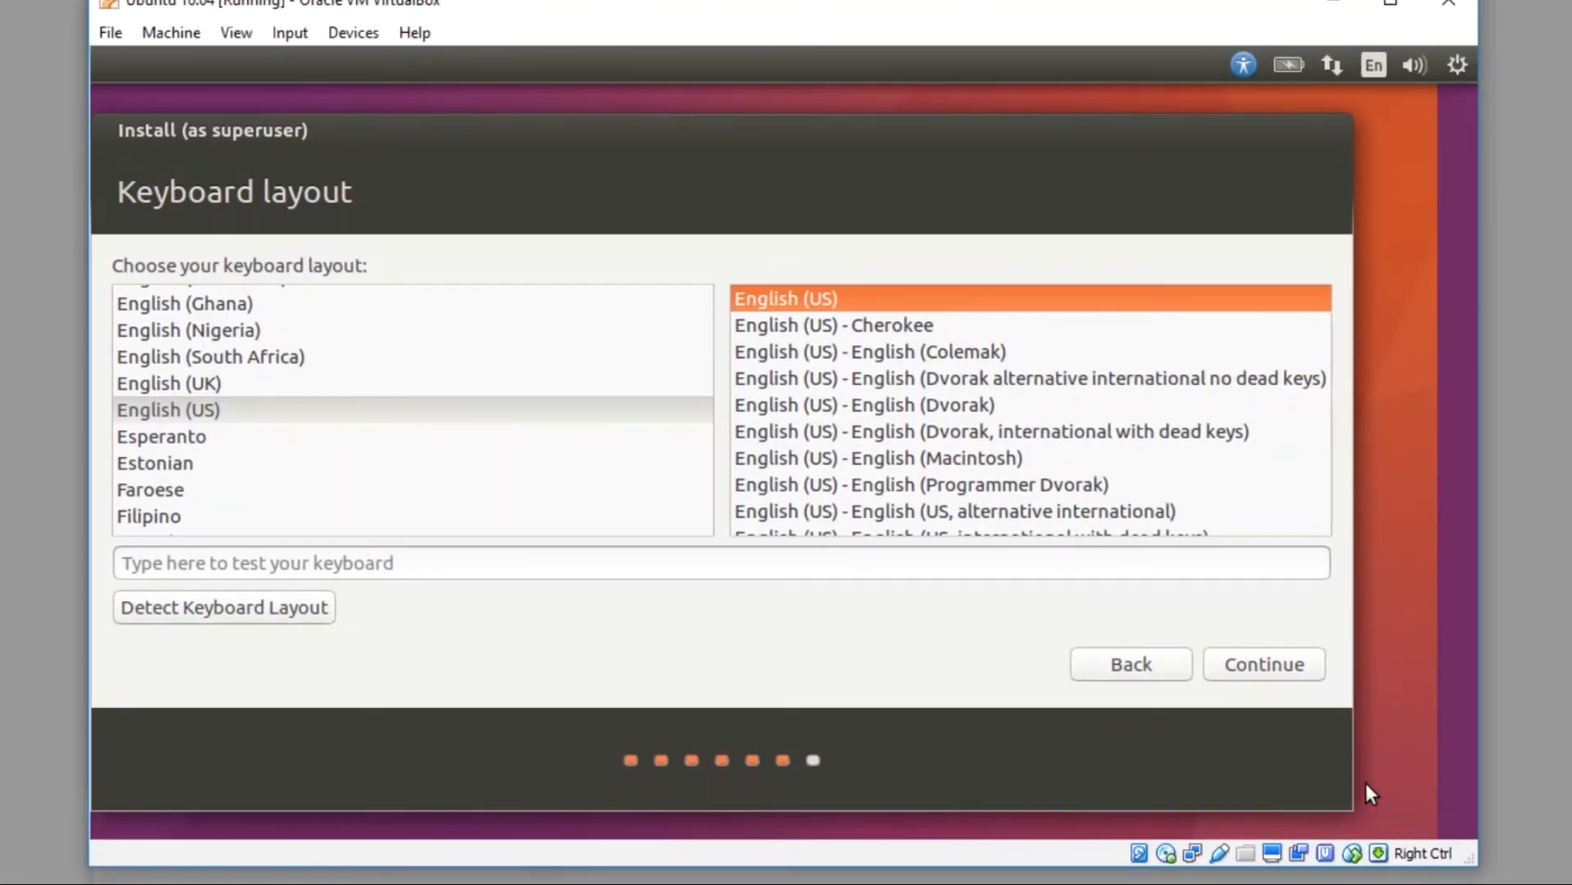
left_click(1269, 663)
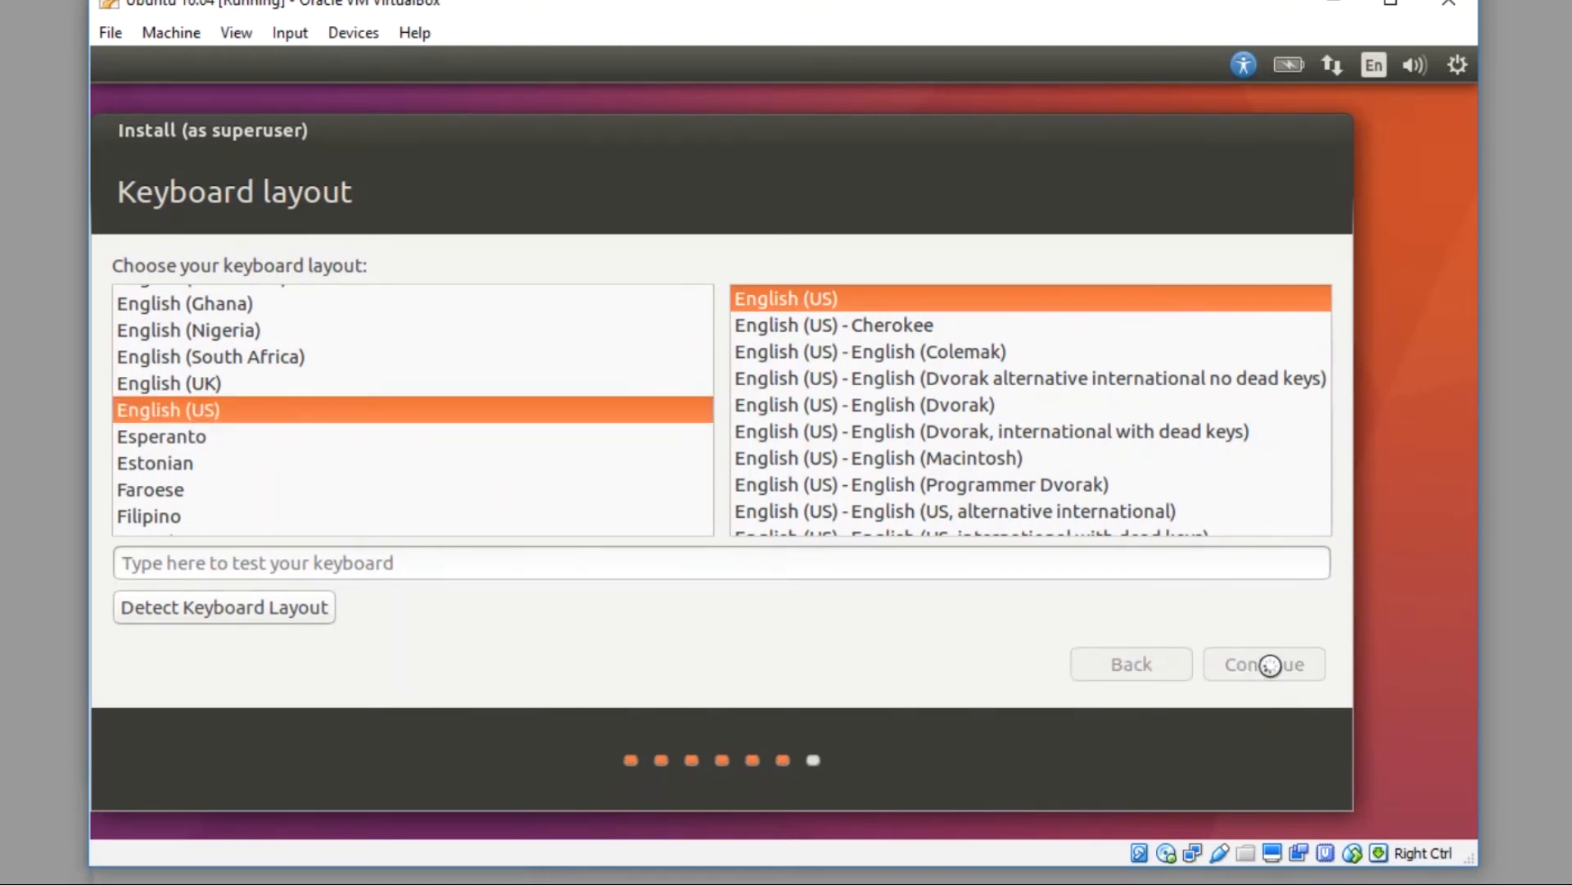
Step: Enter the user's full name, computer name Dugsi, auto-filled username and account password, then continue
type("F")
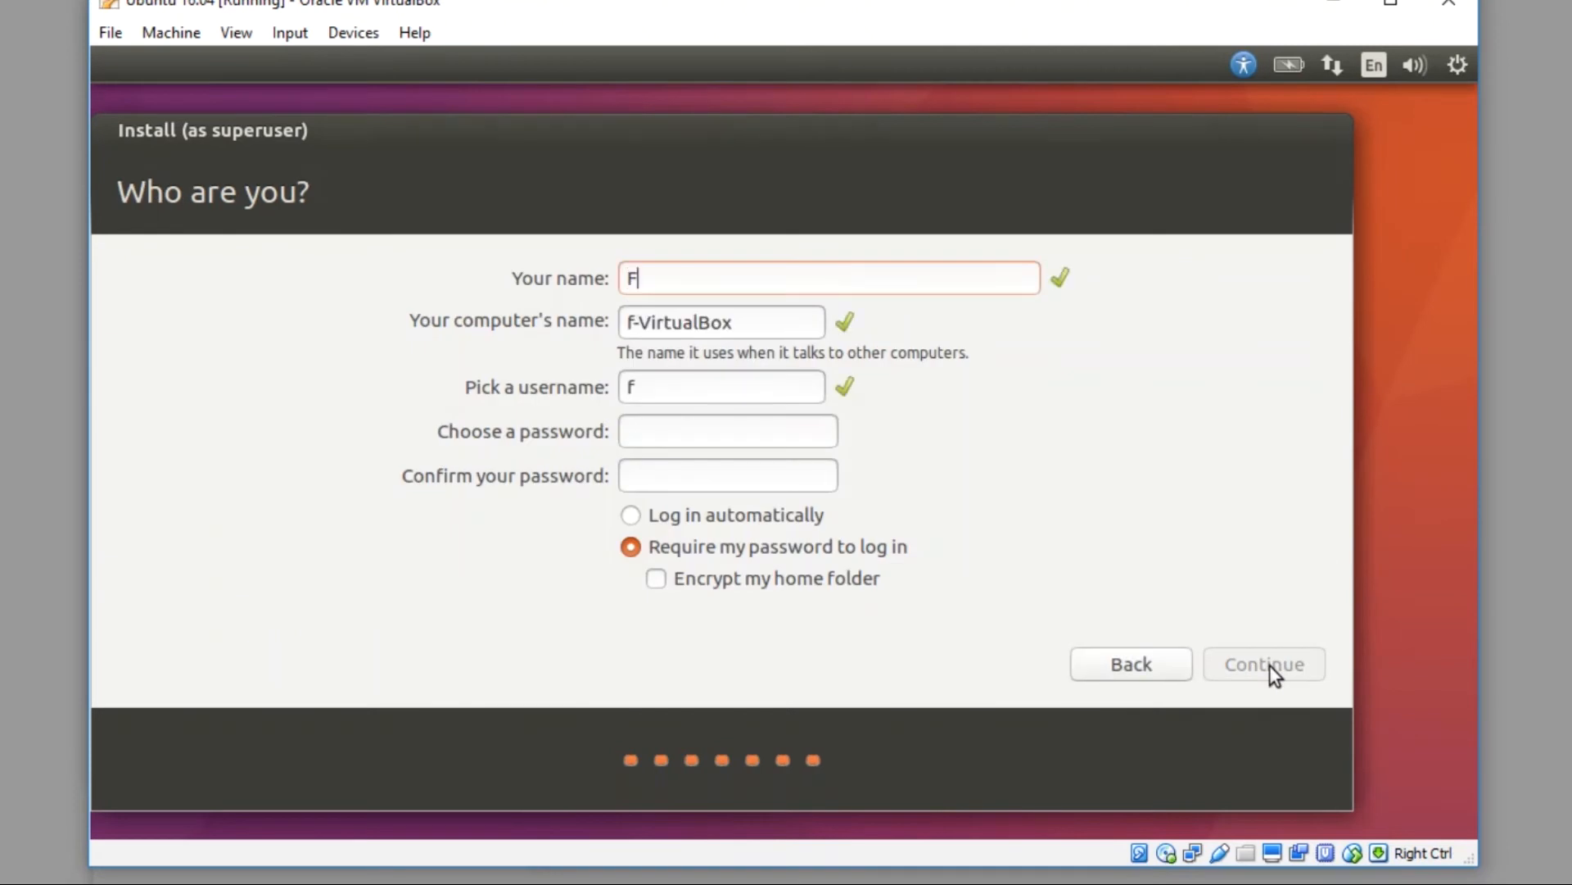
type("ardambe")
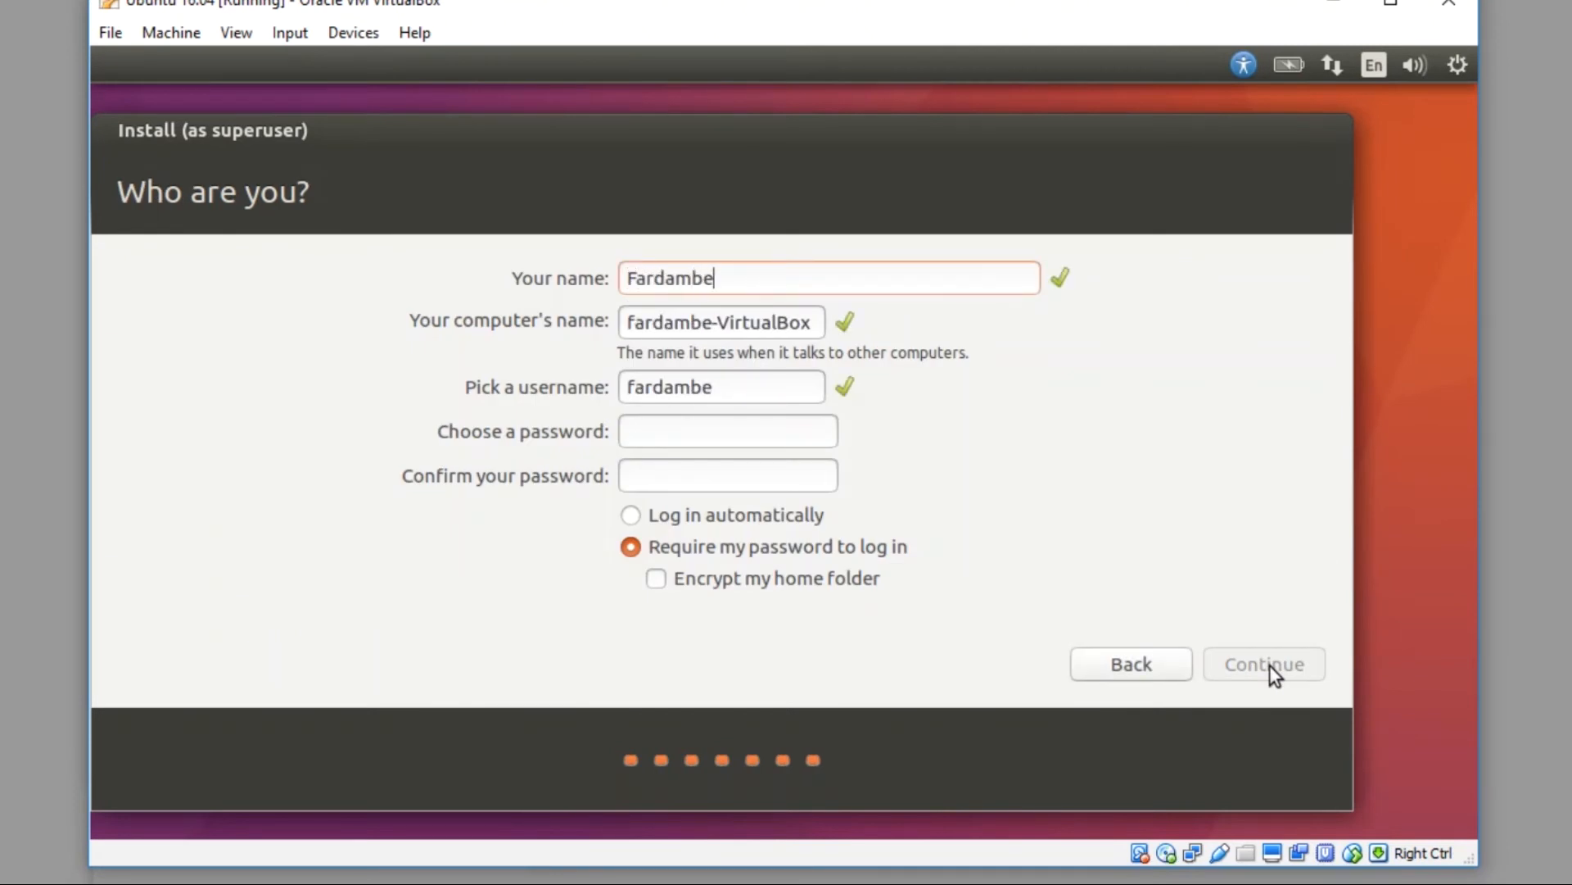
key("Tab")
type("Dugsi")
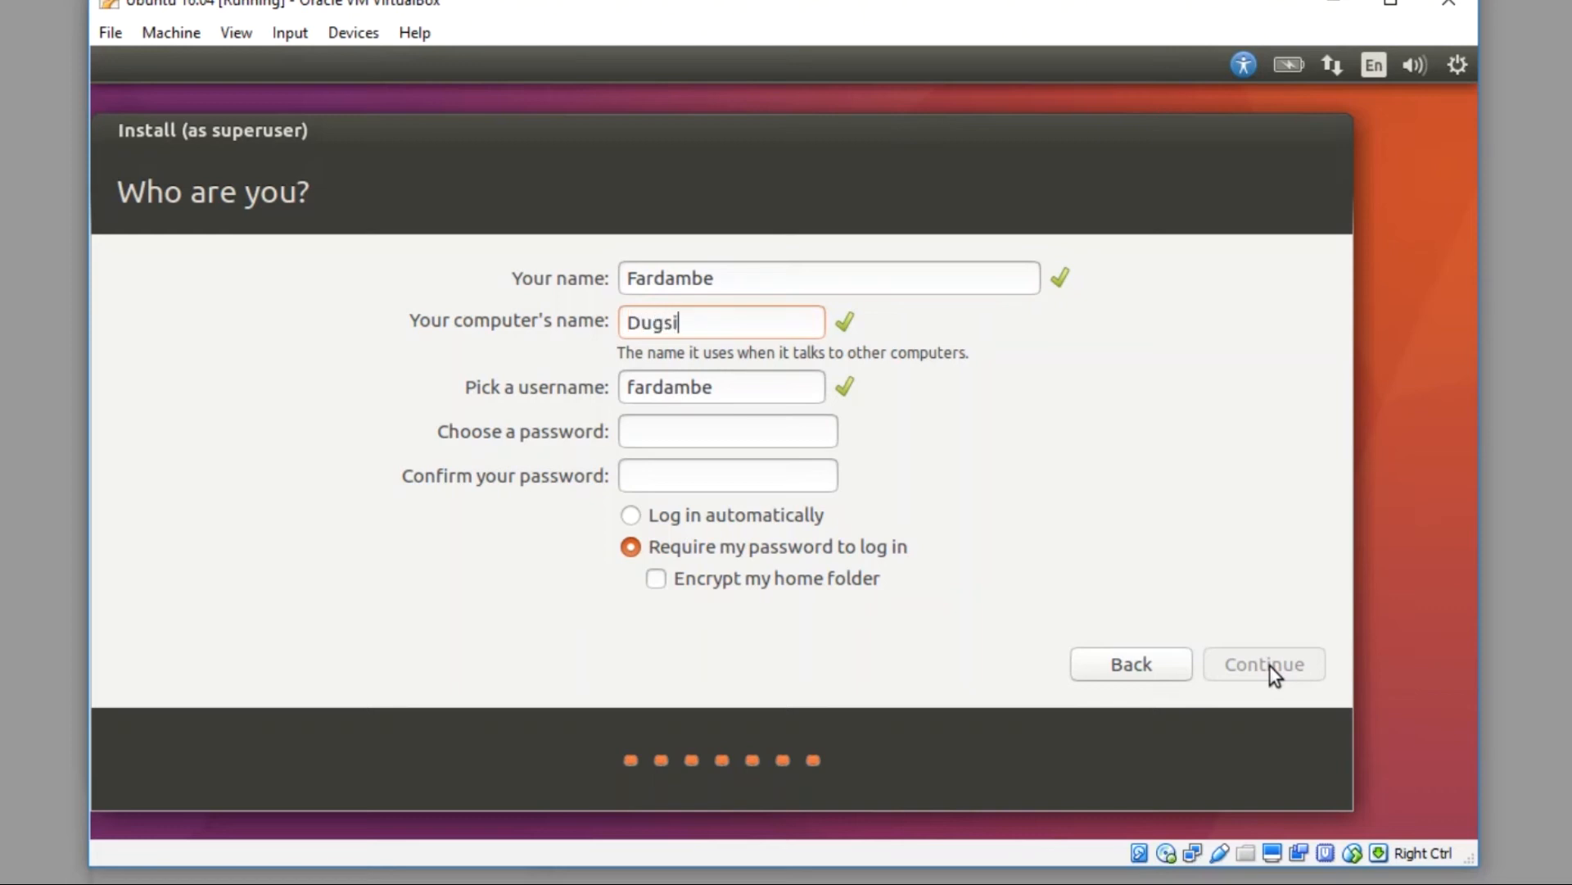
key("Tab")
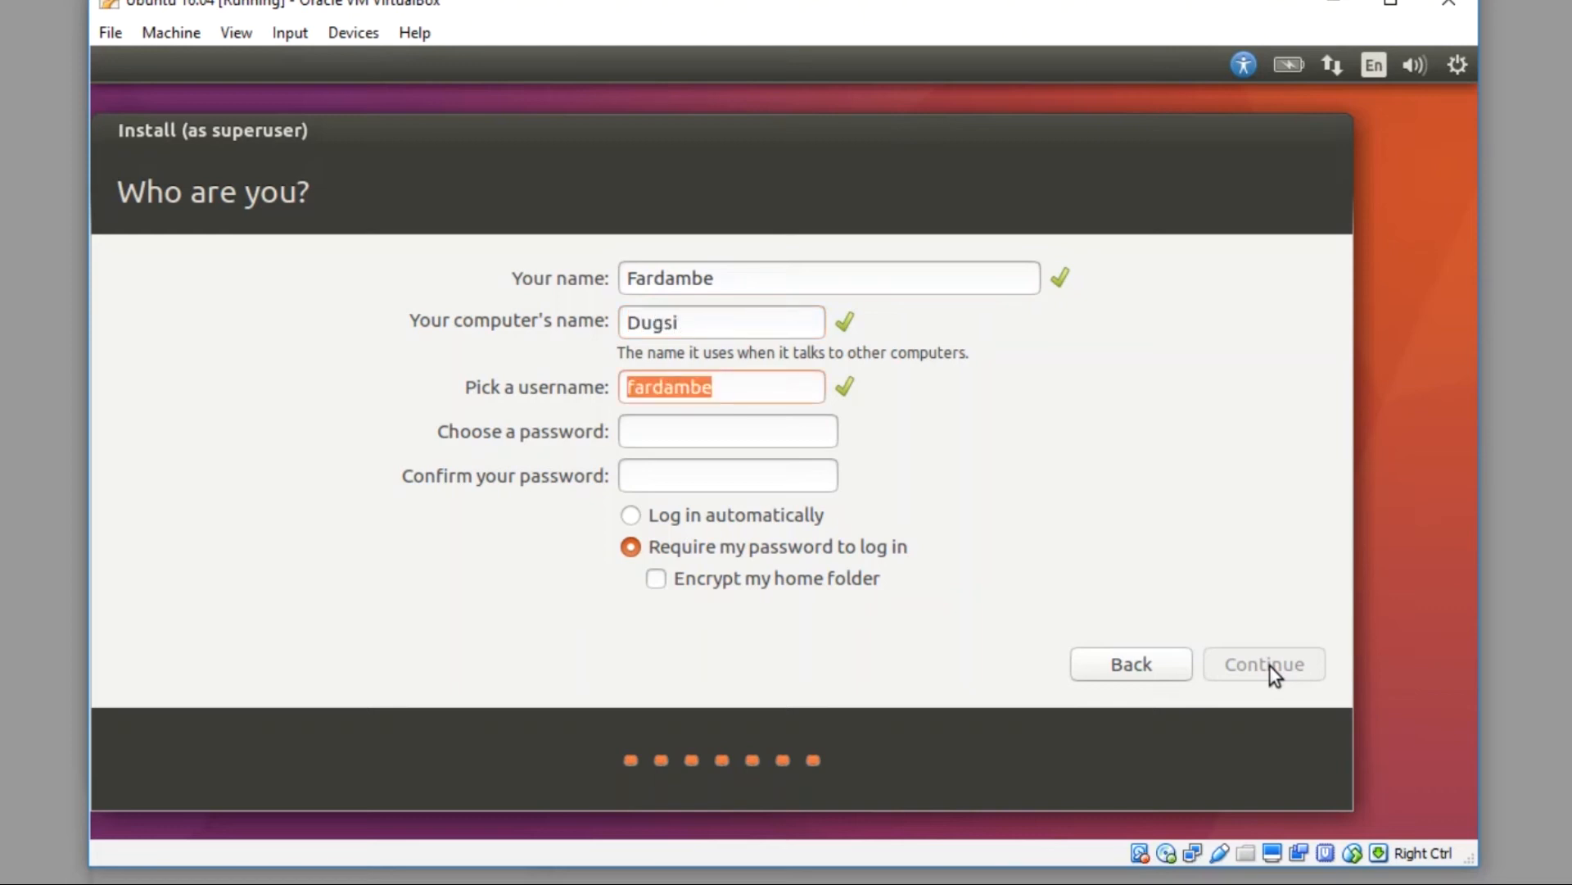
left_click(750, 387)
left_click(723, 423)
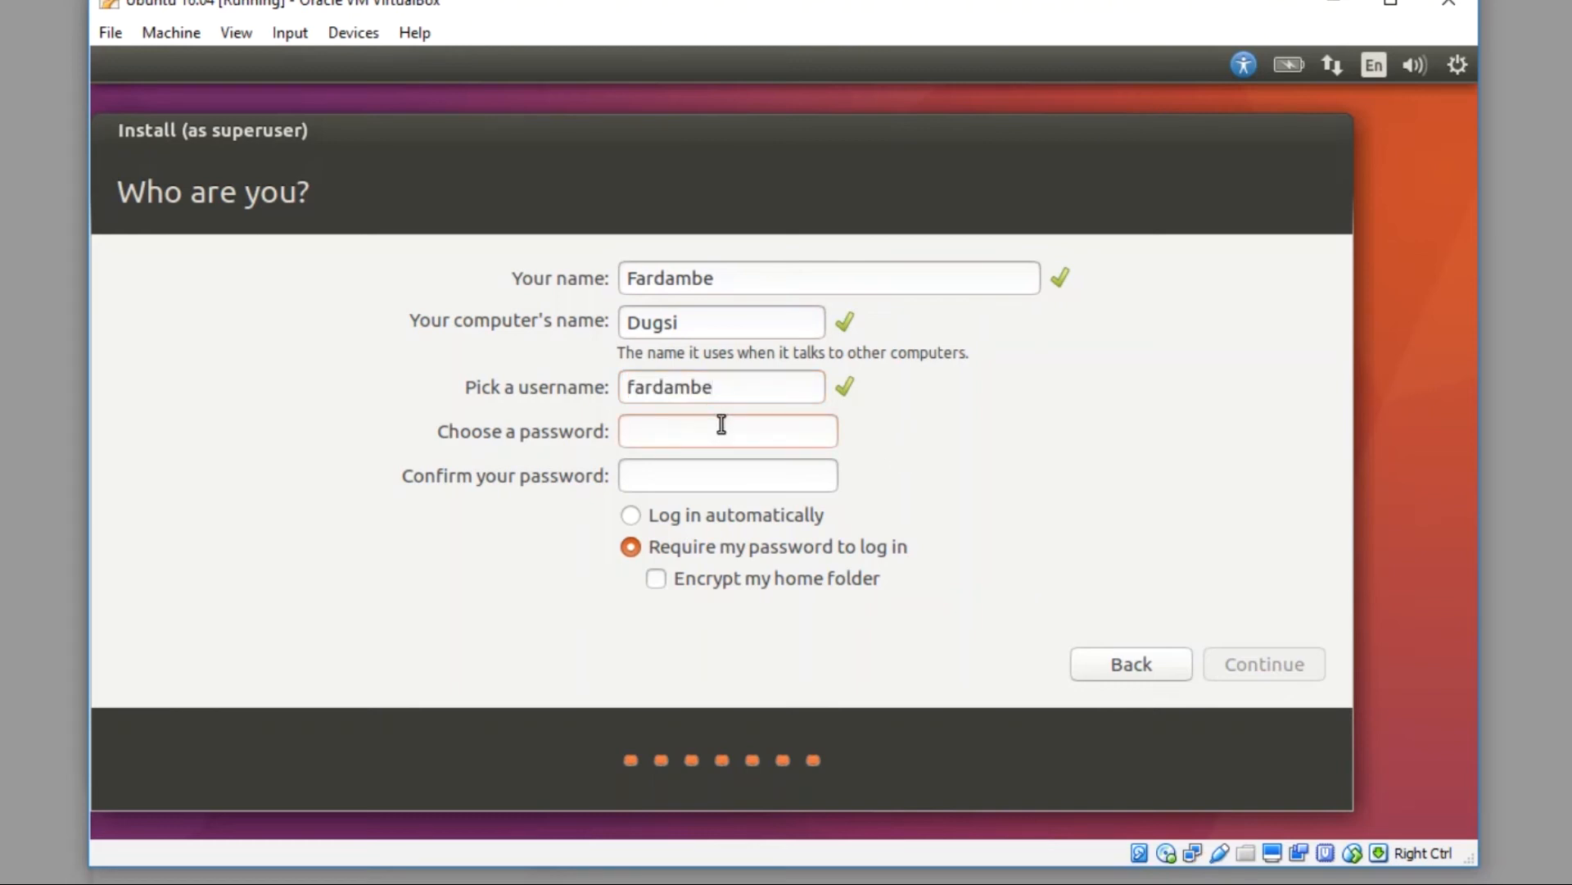
type("123")
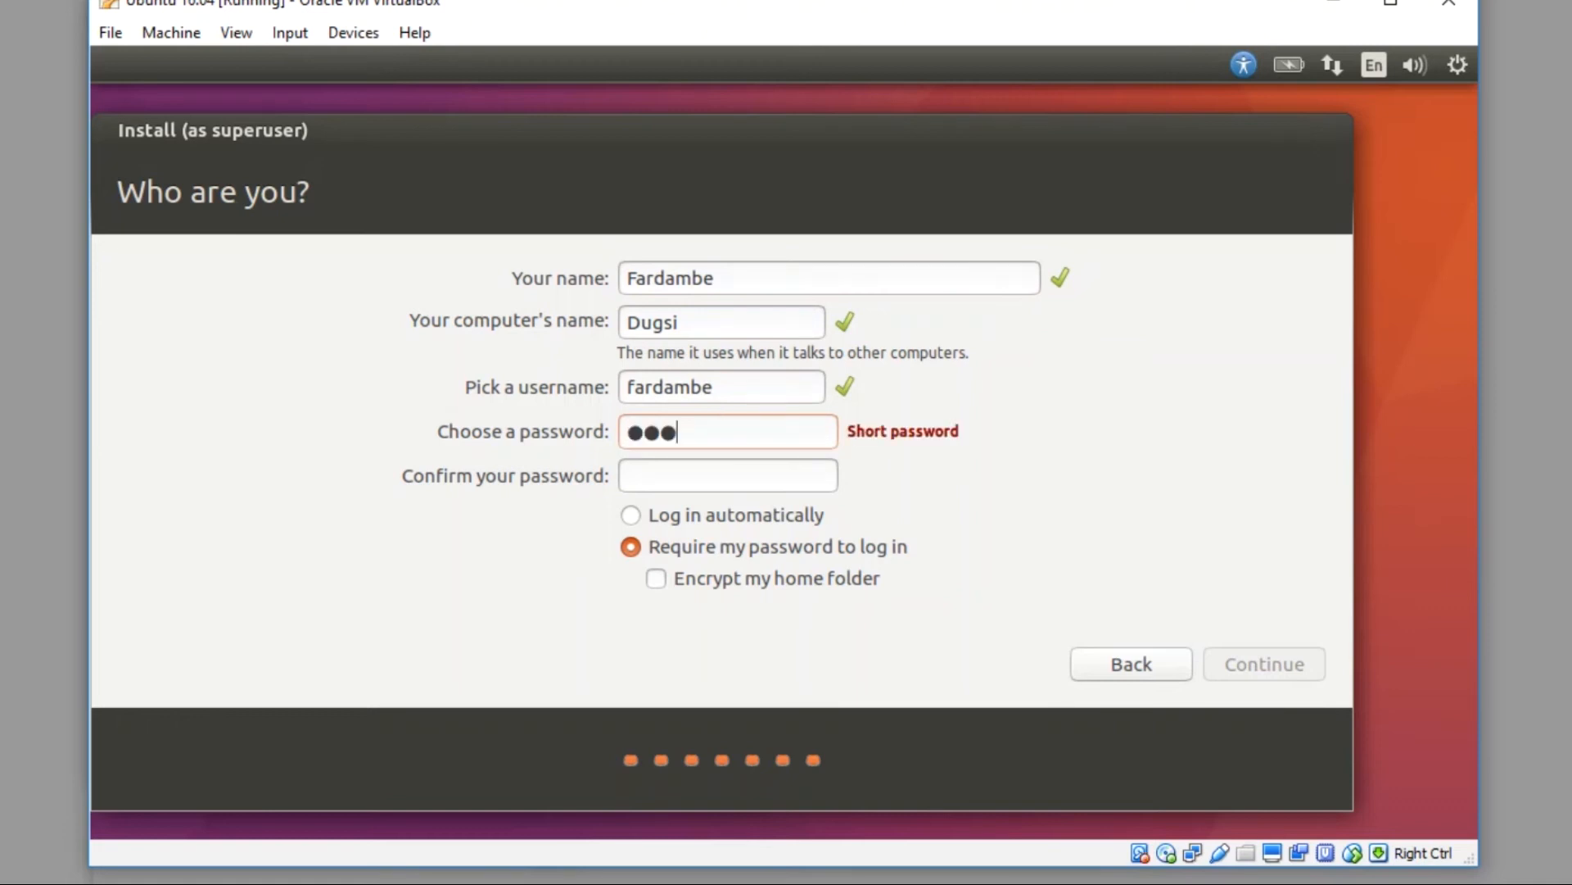
type("4")
key("Tab")
type("1234")
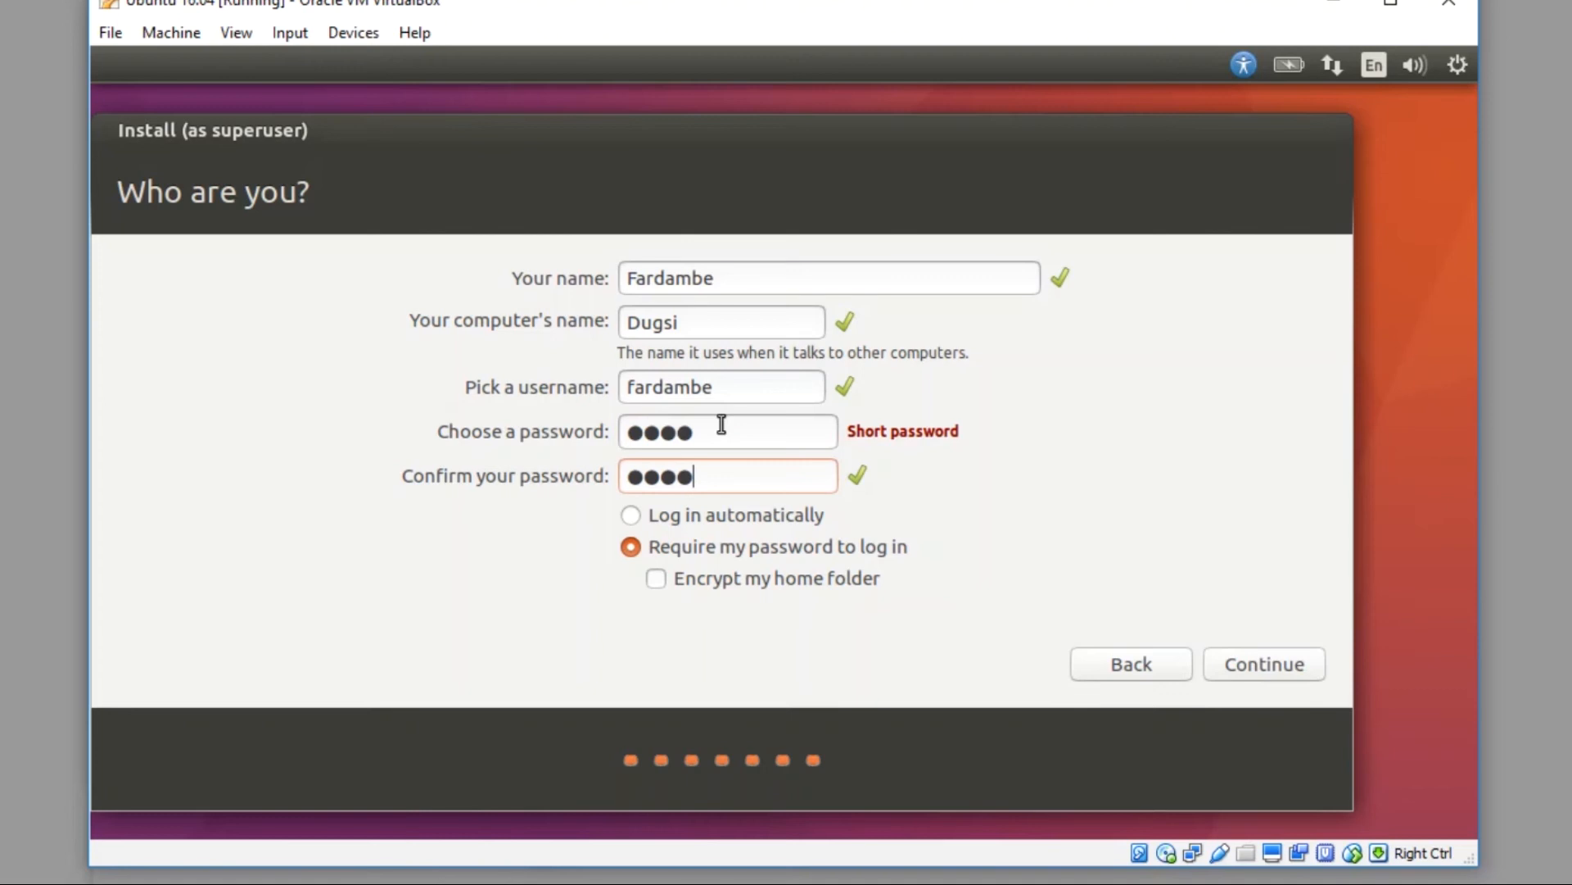
left_click(1241, 668)
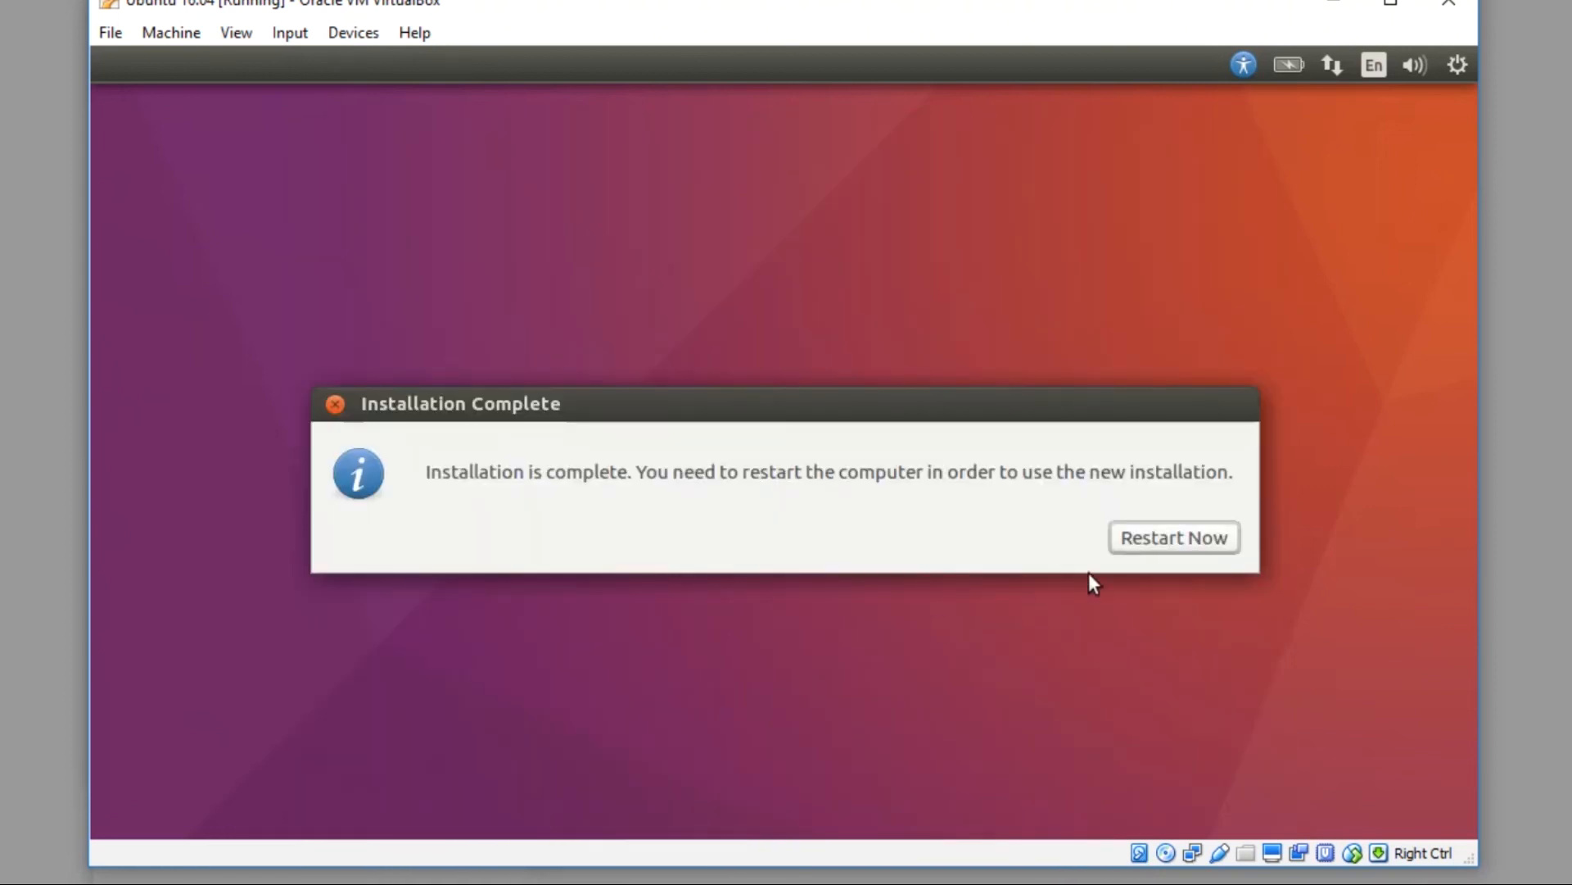
Step: Restart the VM after installation and log in with the account password
left_click(1175, 535)
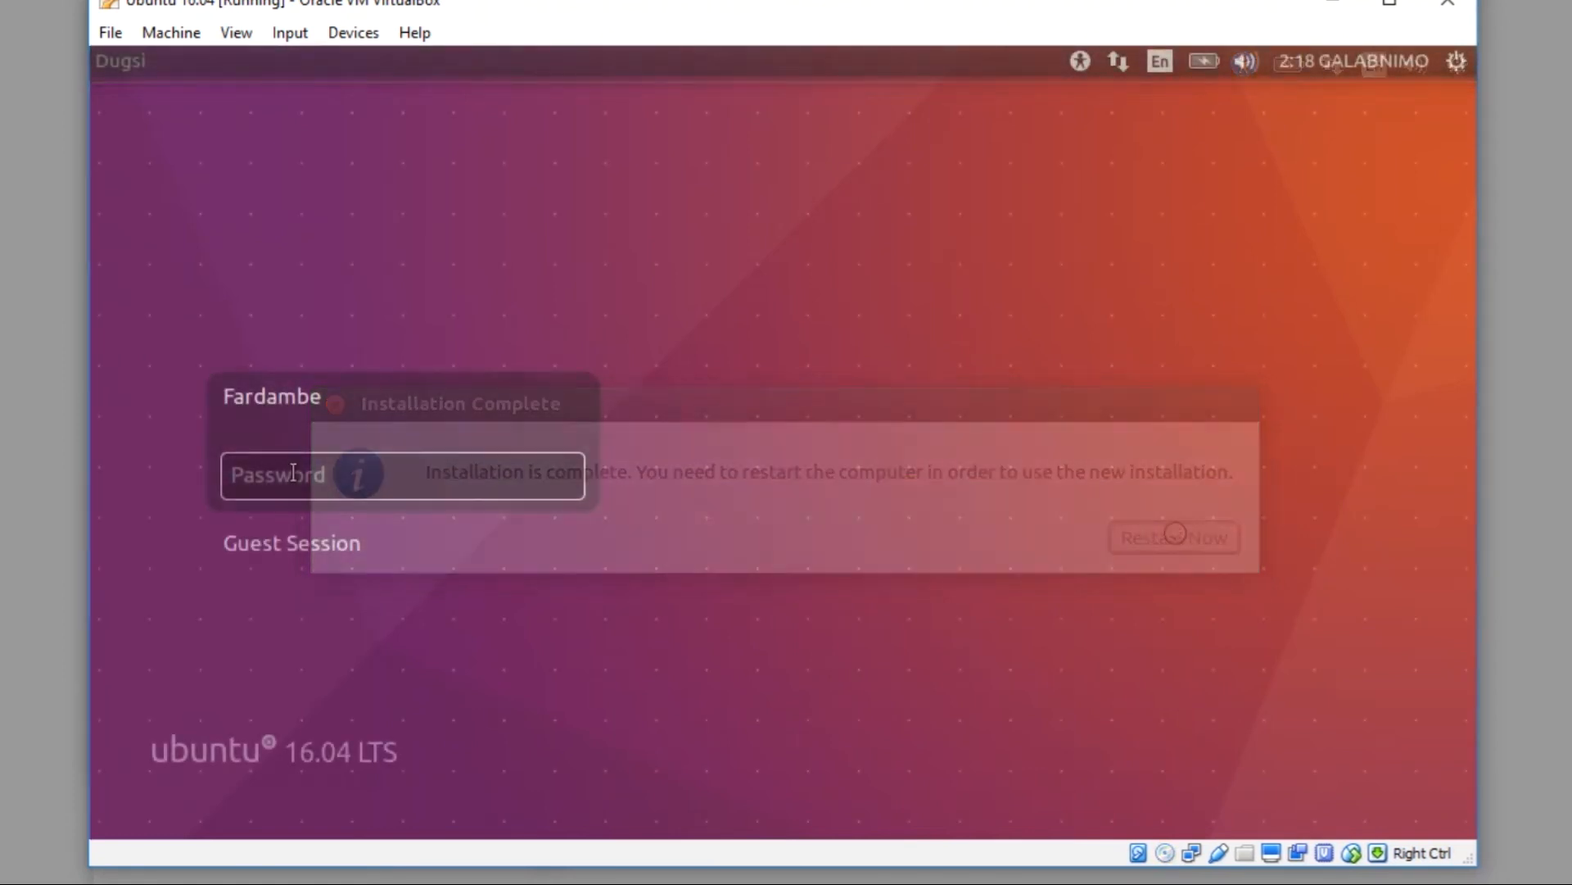
type("••••")
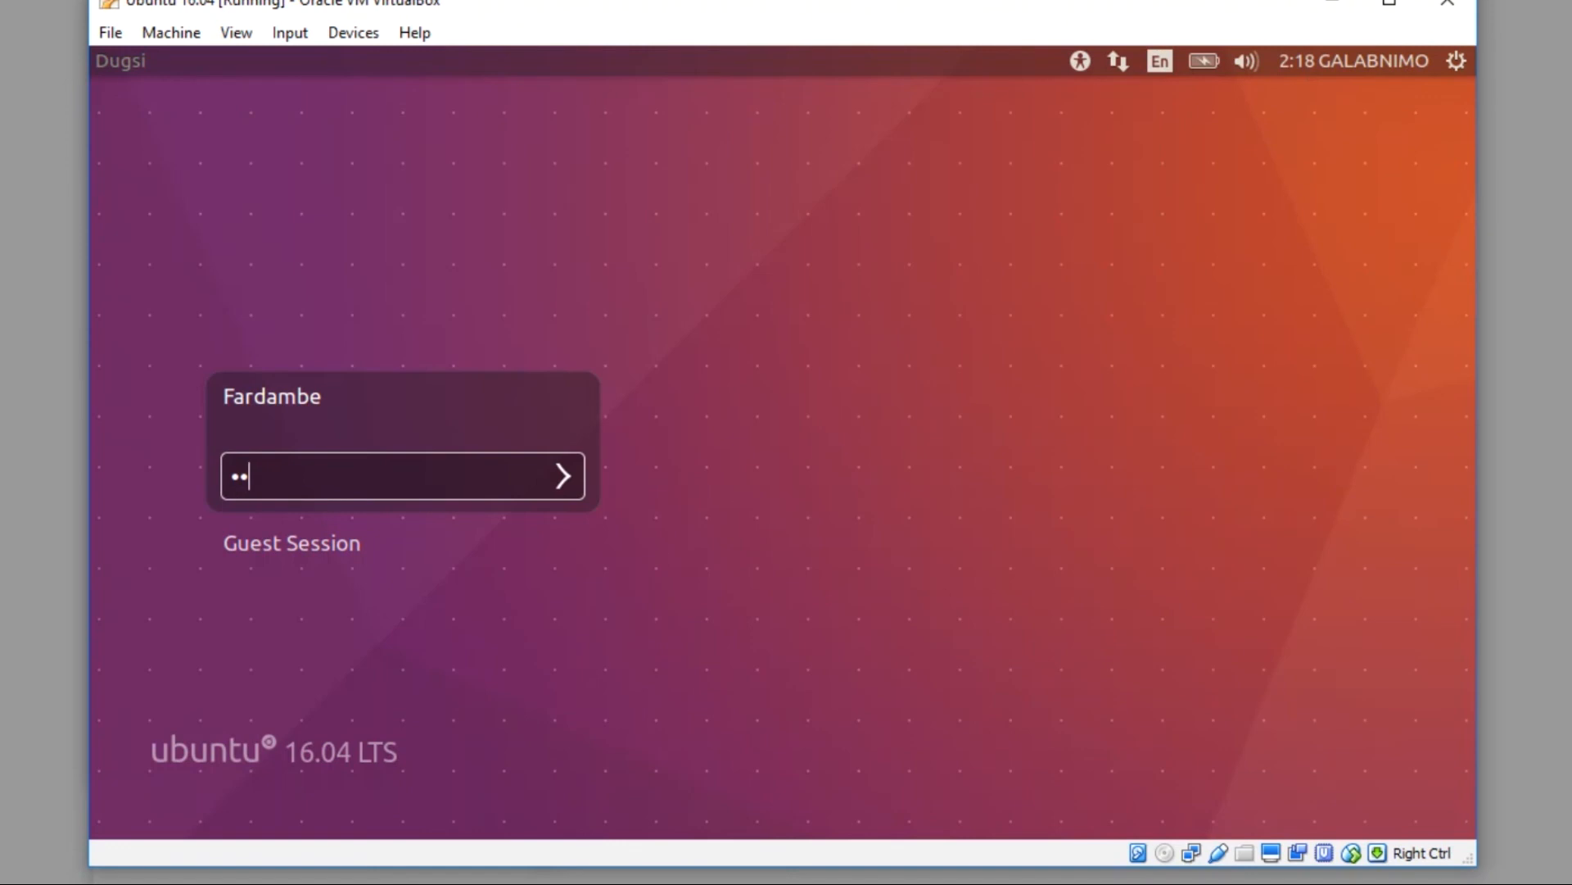
key("Return")
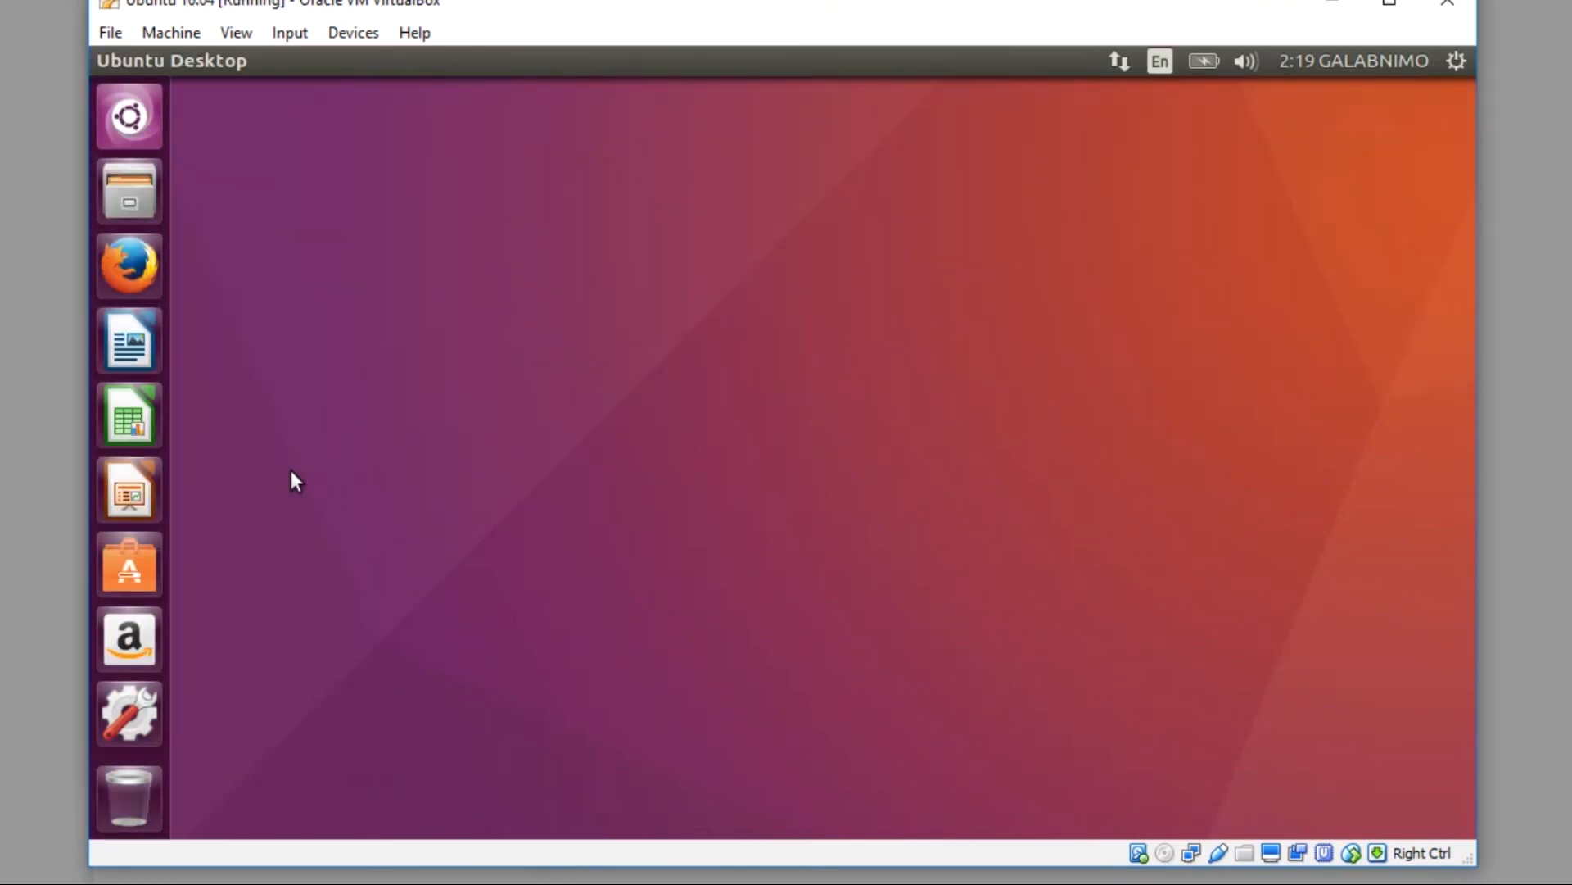
Step: View the system details in About This Computer, then find Terminal in the Dash
left_click(1455, 65)
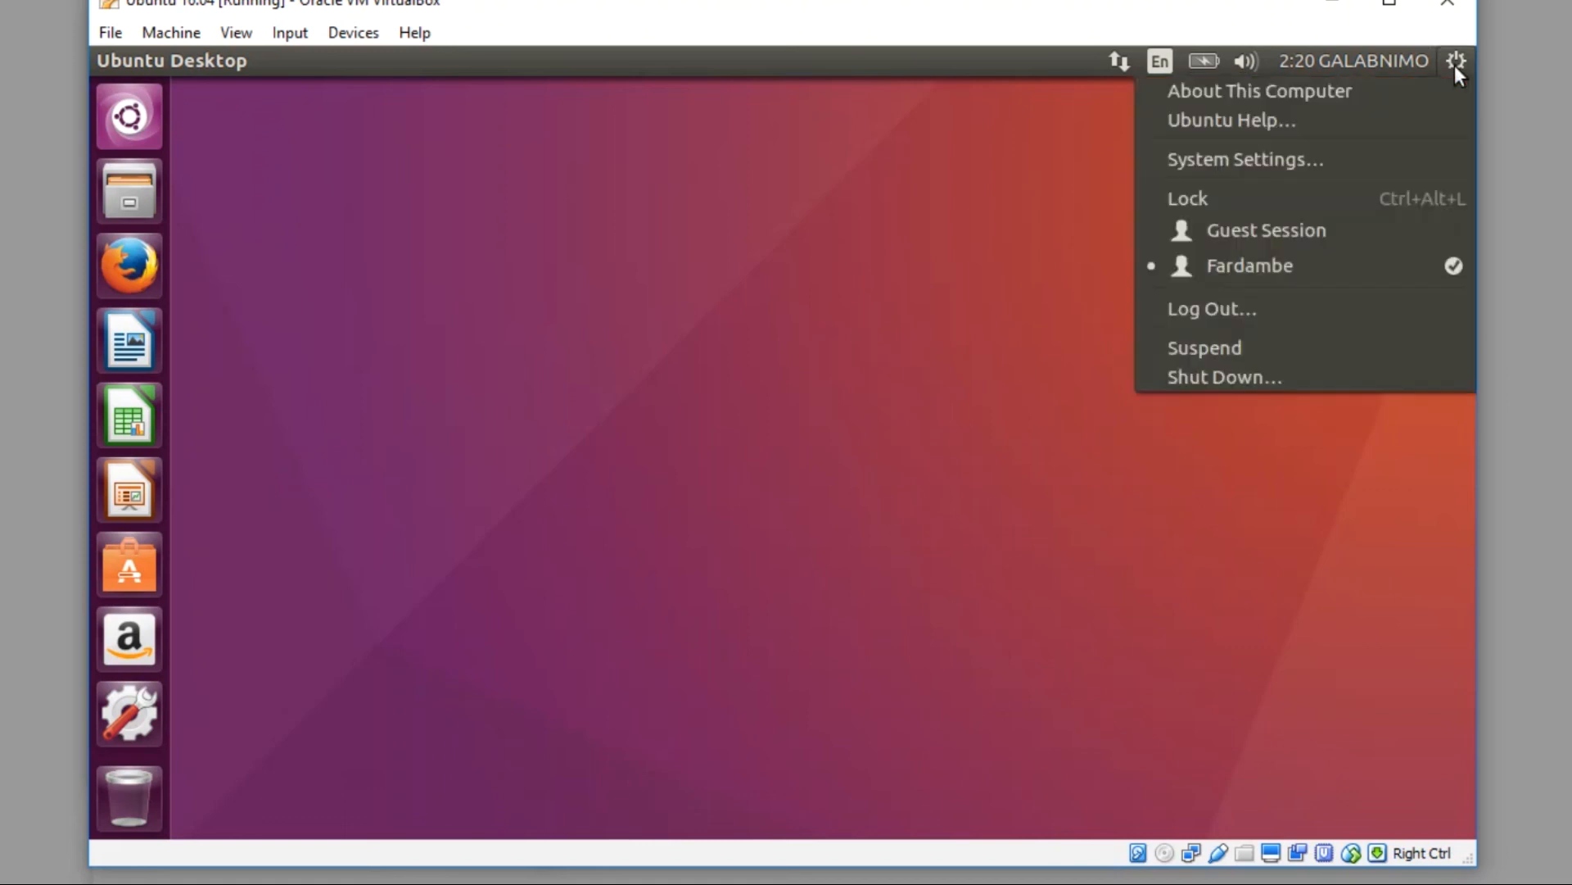
left_click(1266, 95)
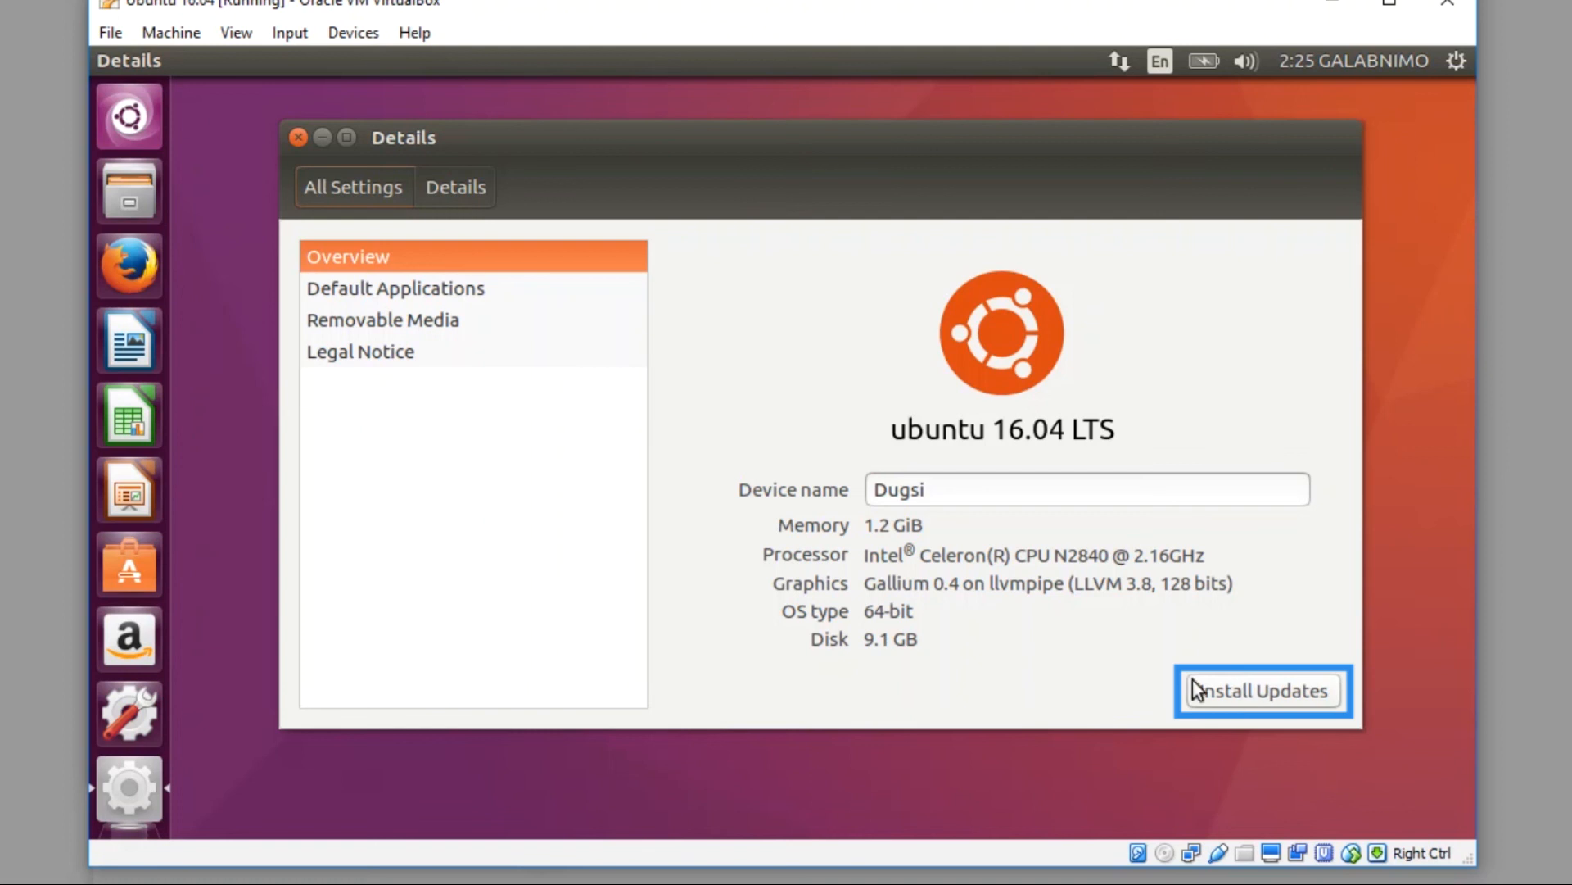
left_click(129, 116)
type("terminal")
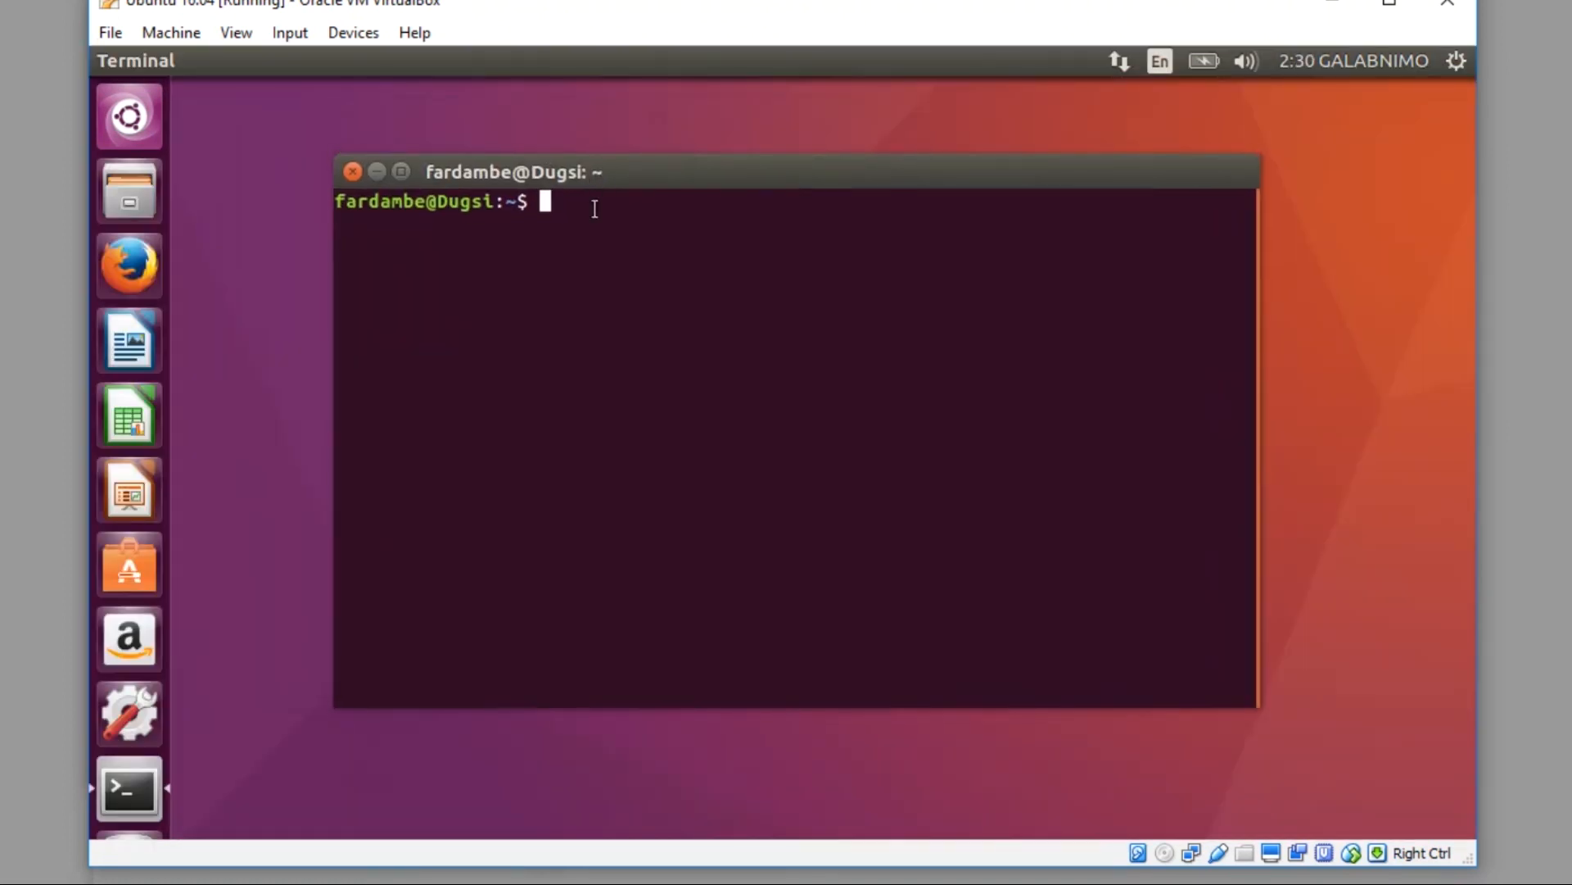
Step: Run sudo apt-get update and sudo apt-get upgrade, decline the upgrade with n, then exit the terminal
type("sudo apt-get upd")
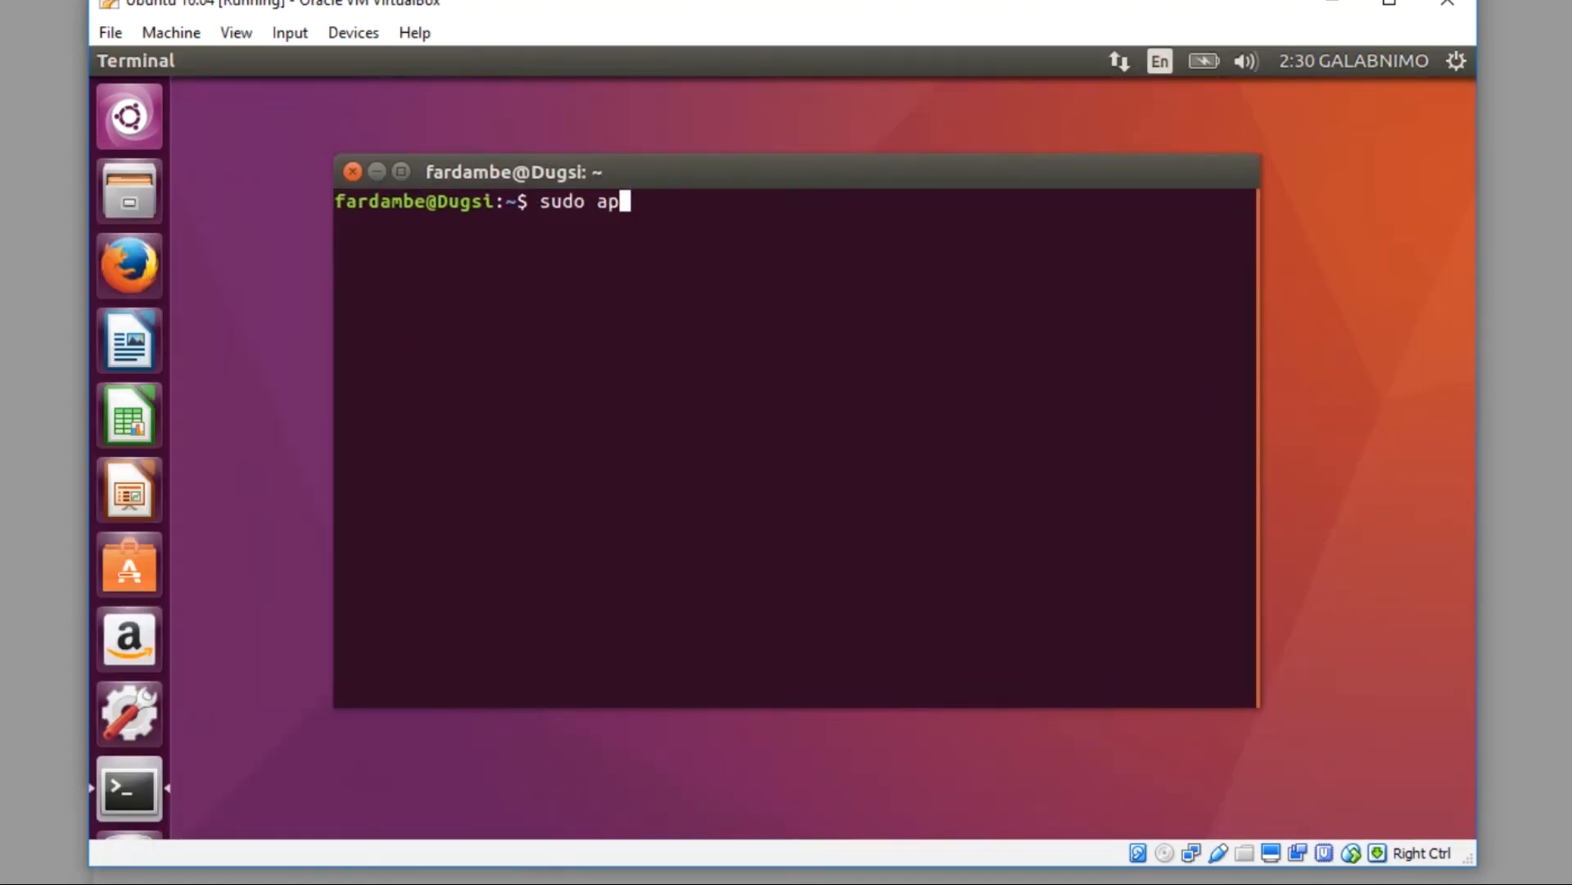
type("ate")
key("Return")
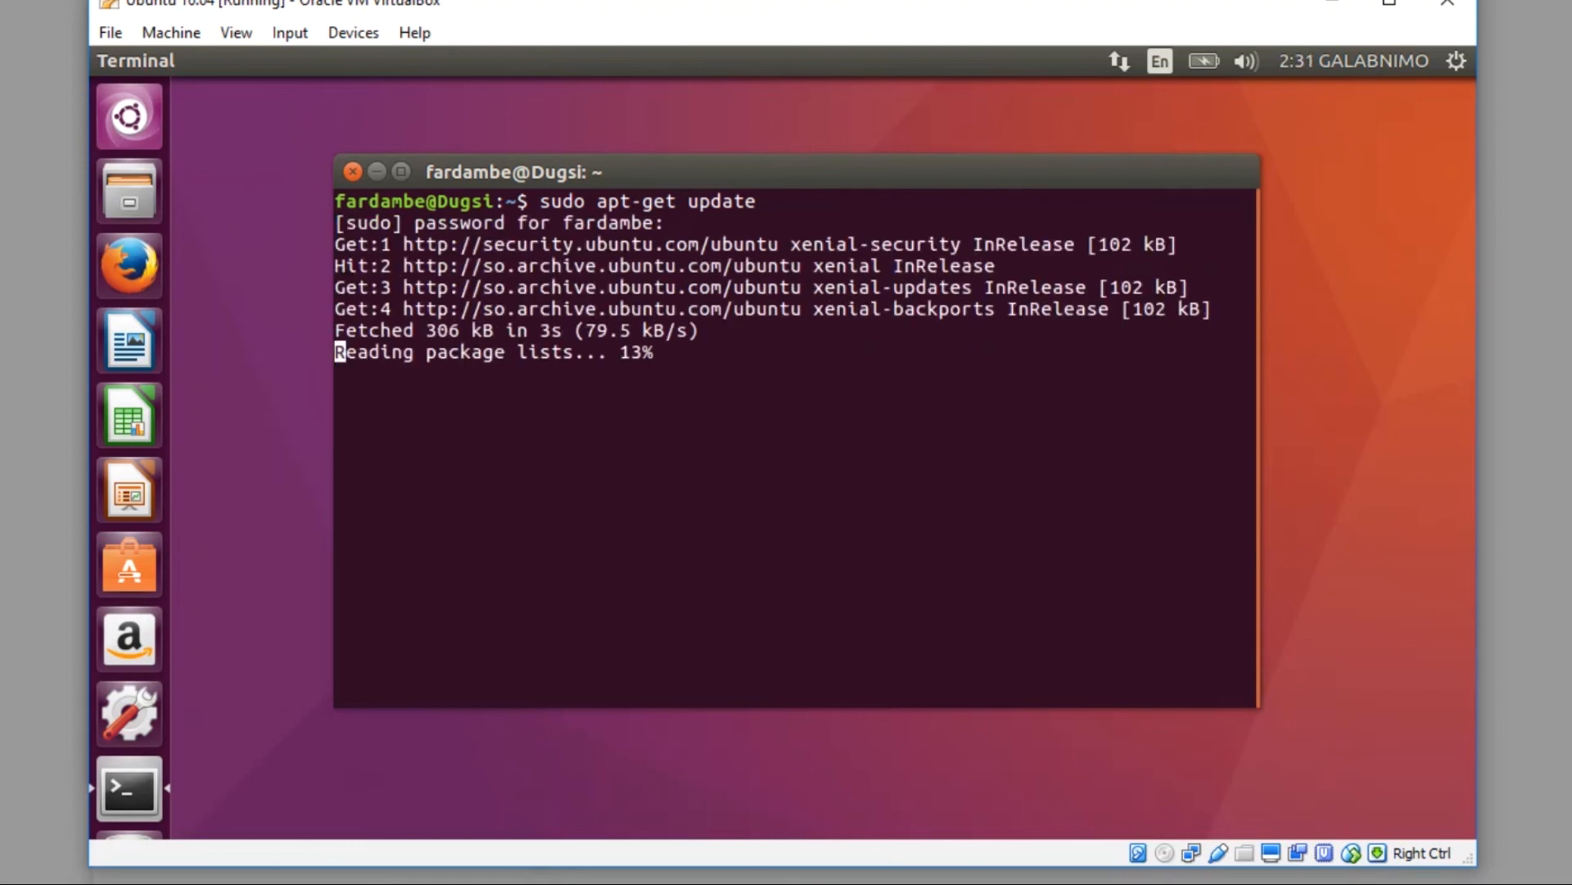
type("sudo apt-get upgrade")
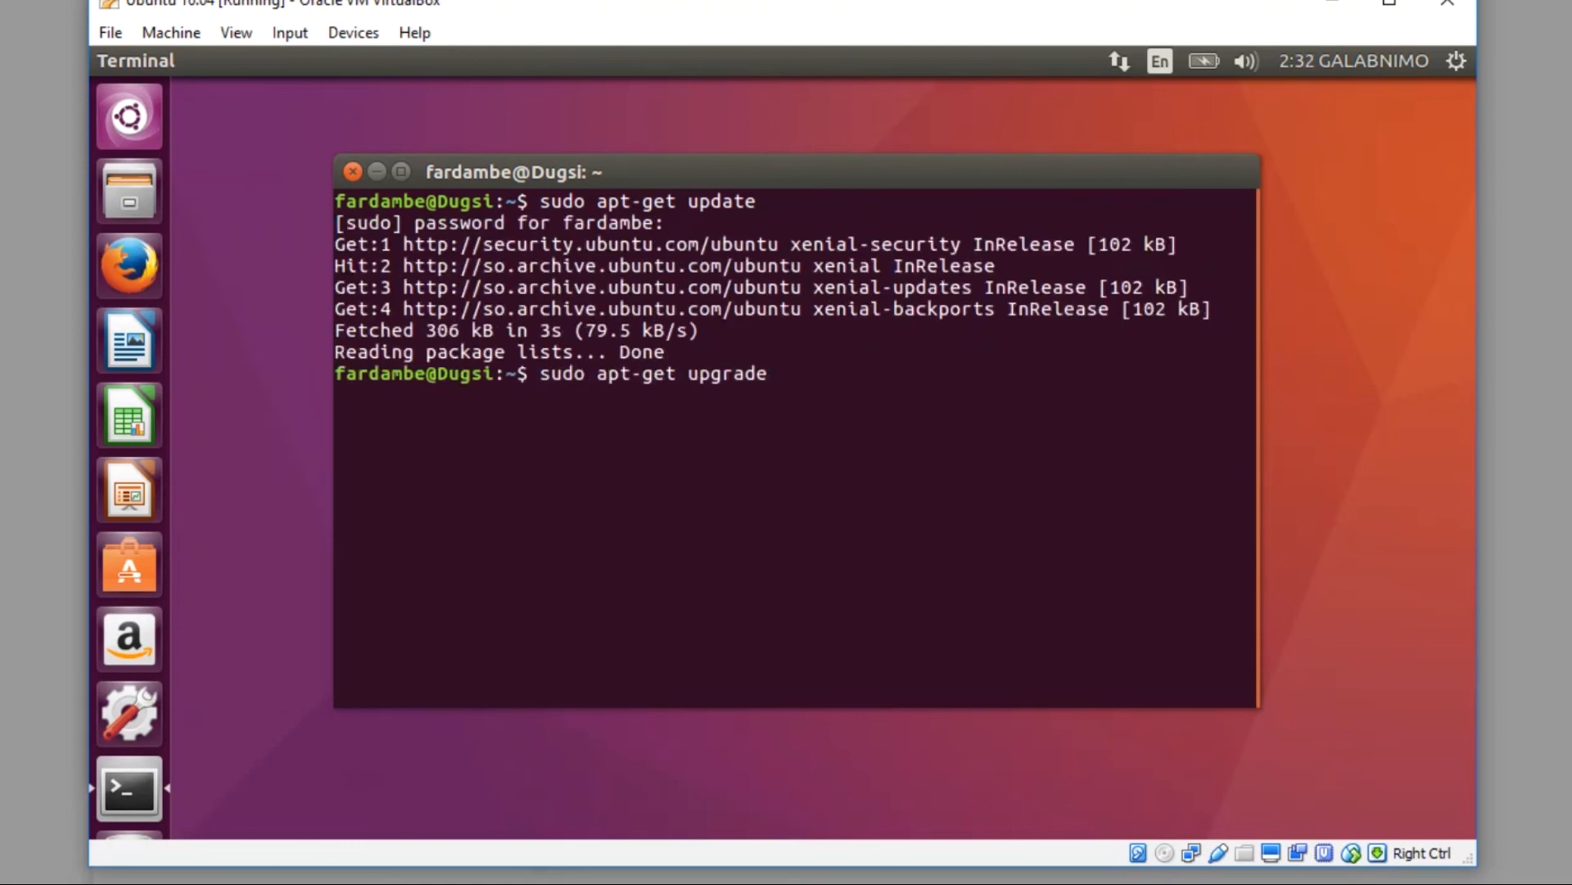
key("Return")
type("n")
key("Return")
type("exit")
key("Return")
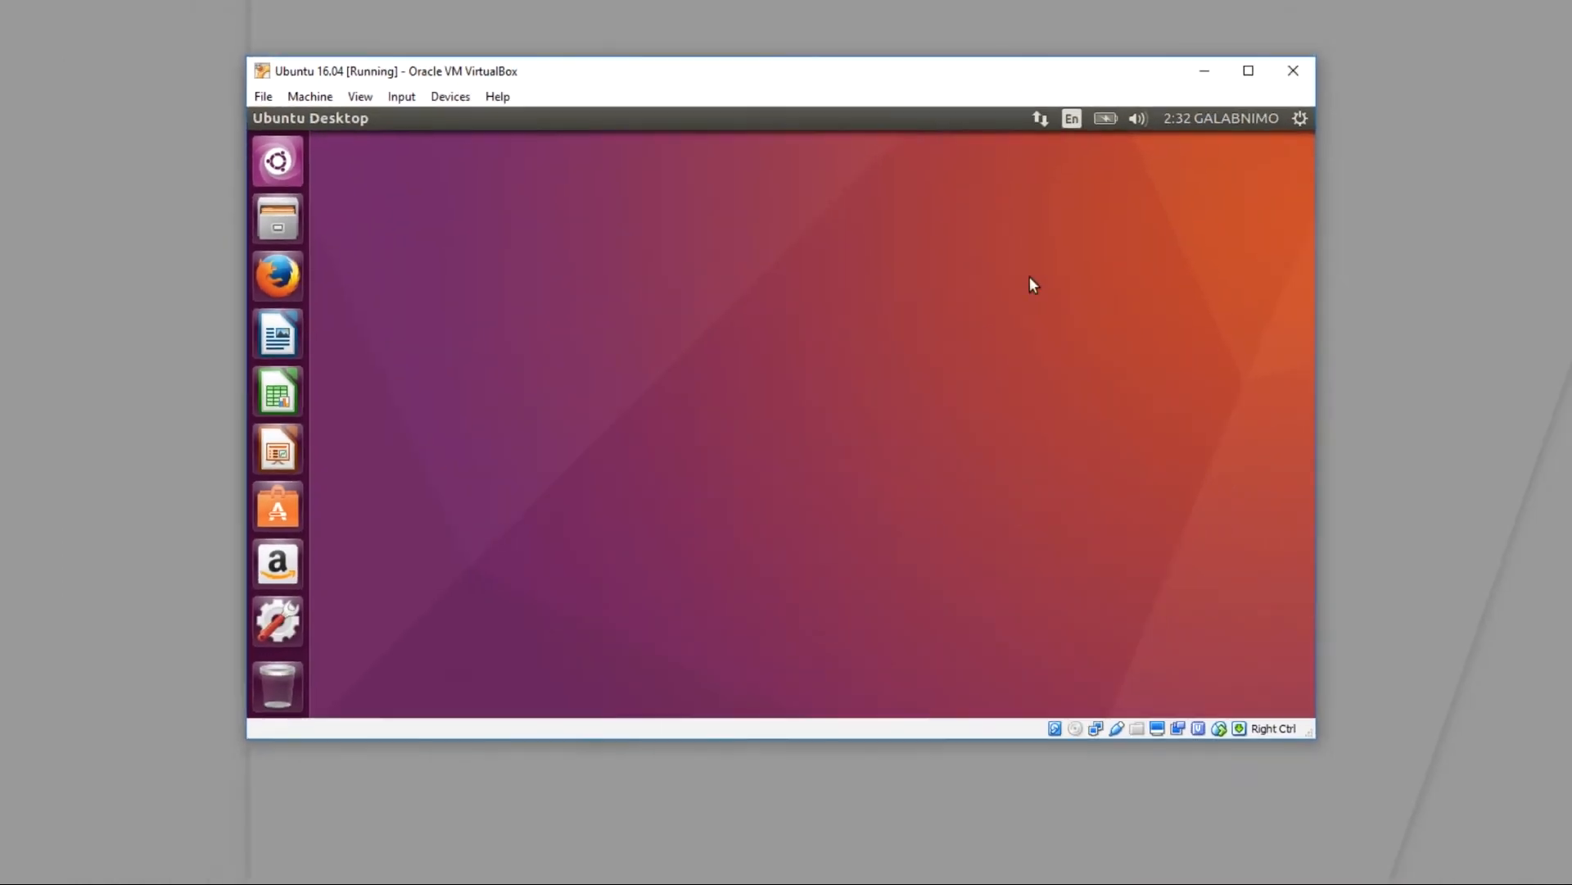
Step: Shut down the Ubuntu guest from its session menu and close VirtualBox Manager
left_click(1456, 60)
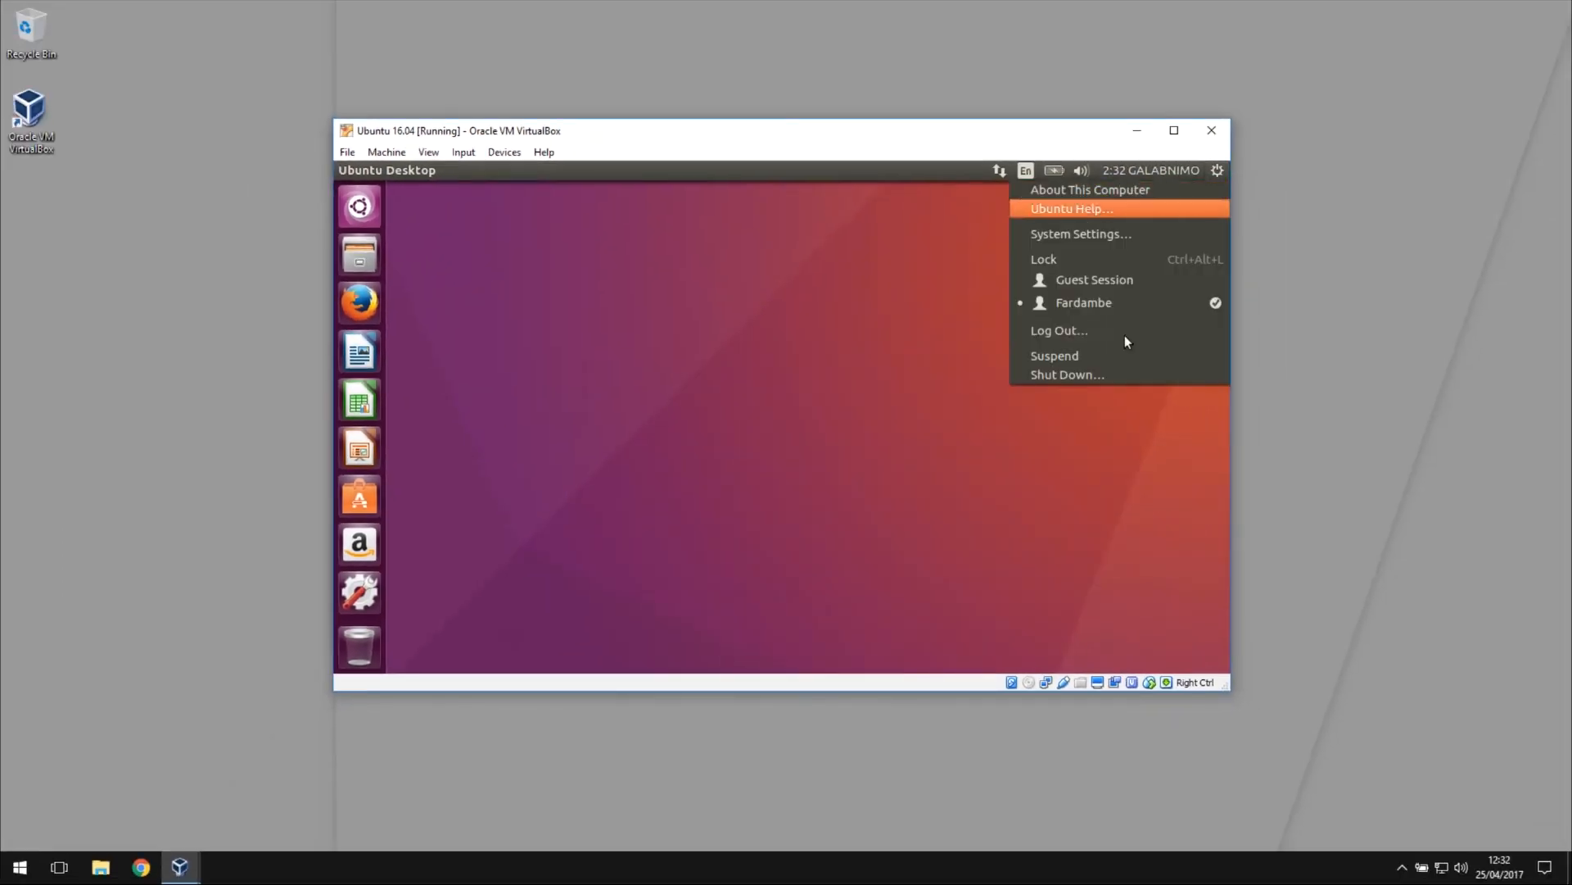
left_click(1066, 377)
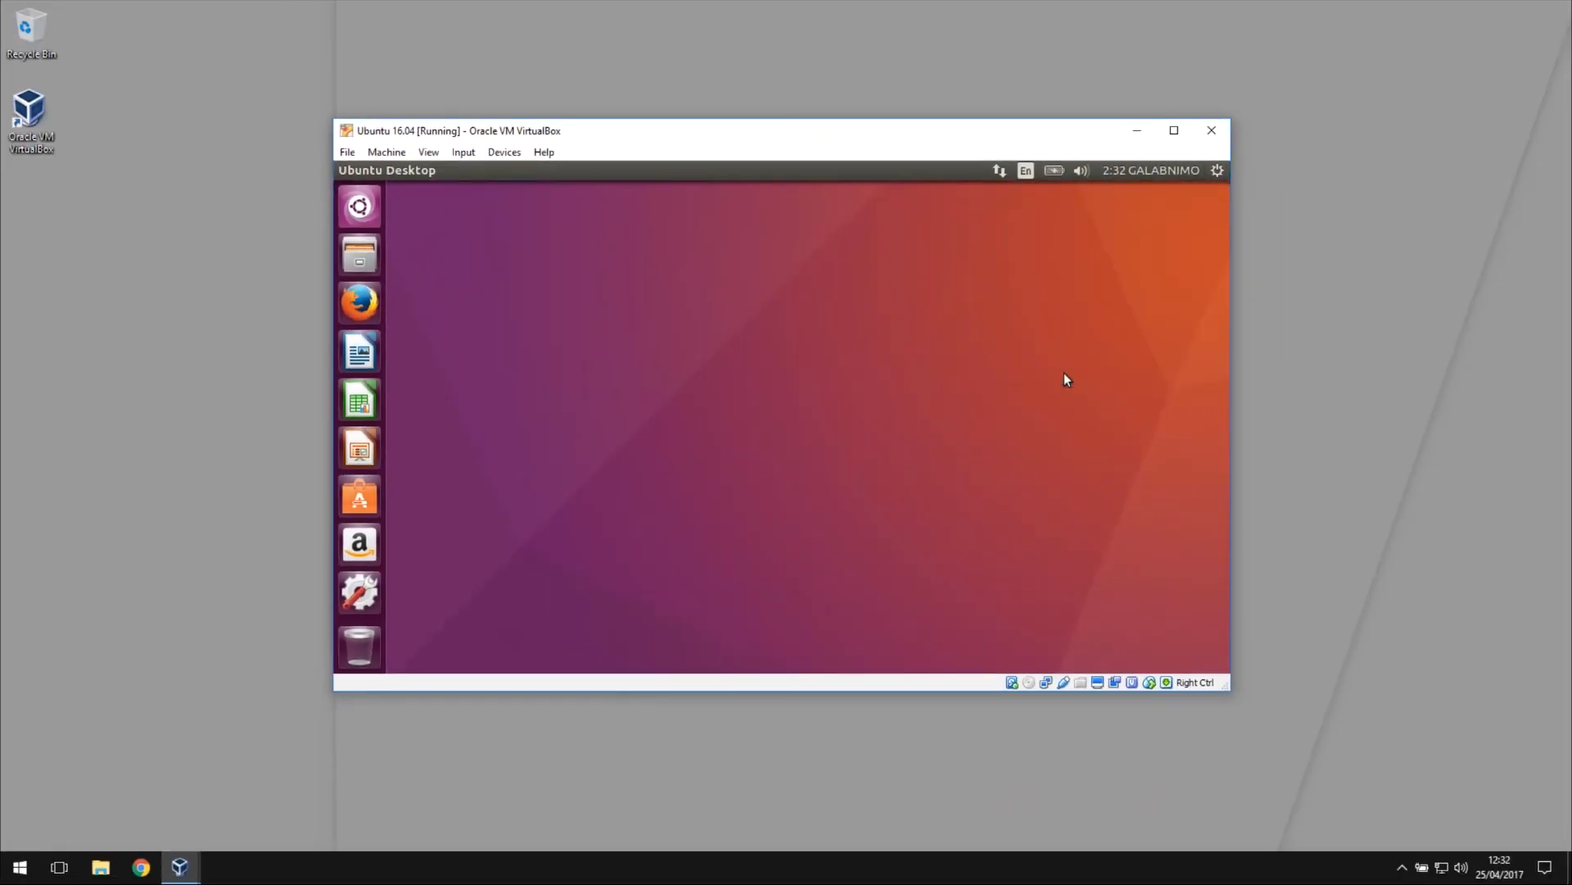
left_click(857, 444)
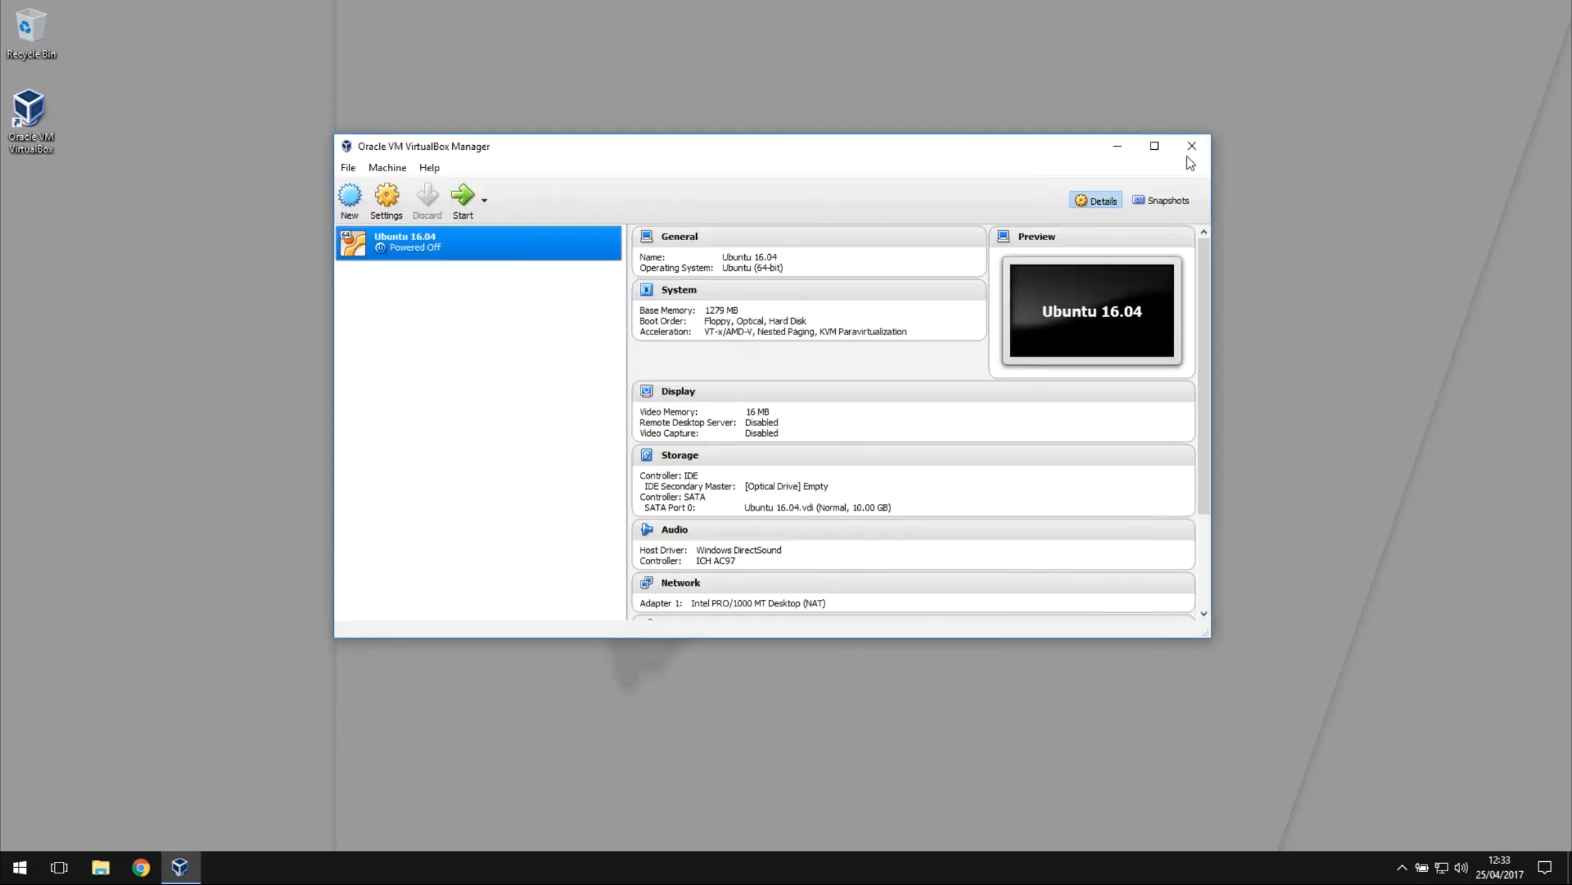
left_click(1191, 148)
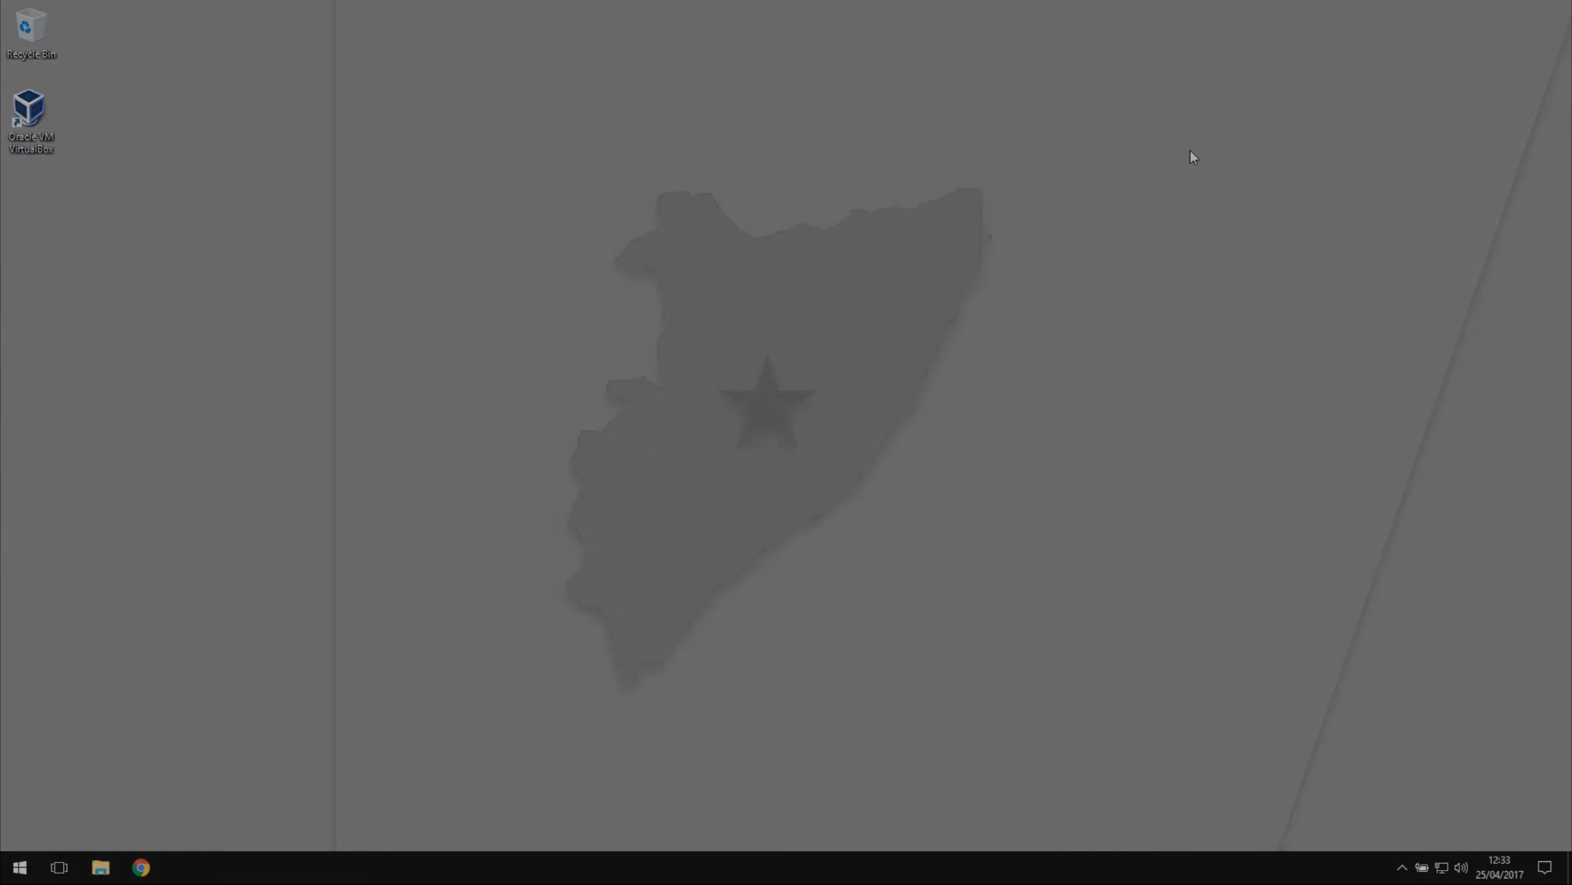